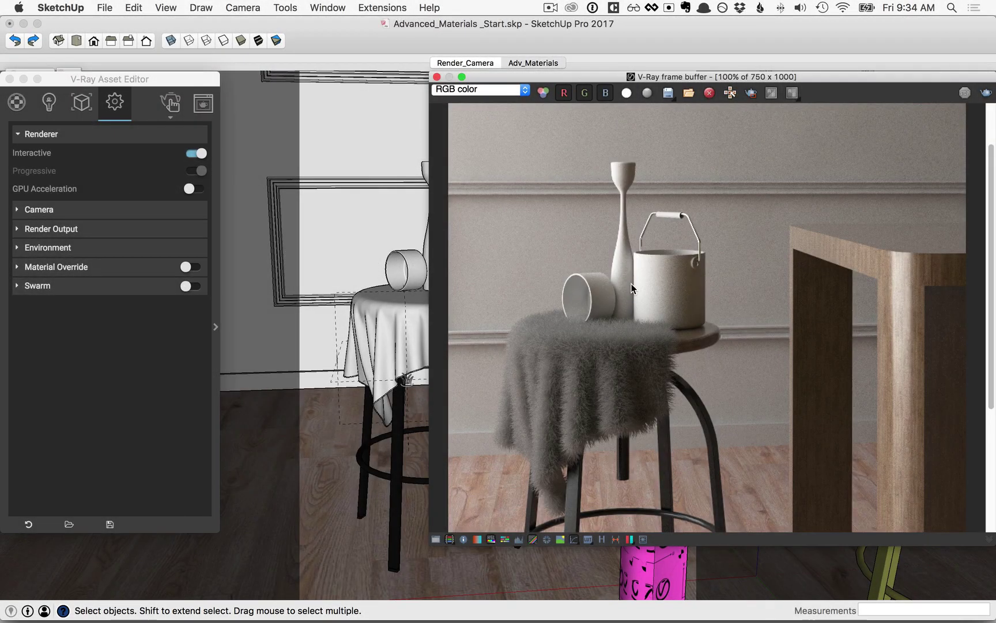
# Show the Materials list in the V-Ray Asset Editor and nudge the editor window into place.
pyautogui.click(130, 79)
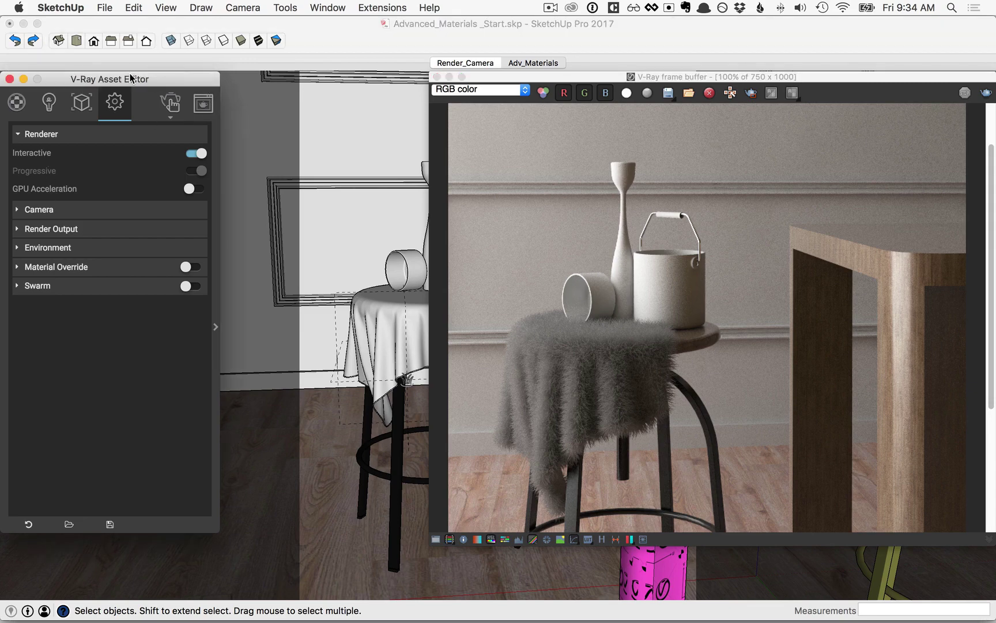
pyautogui.click(17, 103)
pyautogui.moveTo(61, 80); pyautogui.dragTo(81, 76)
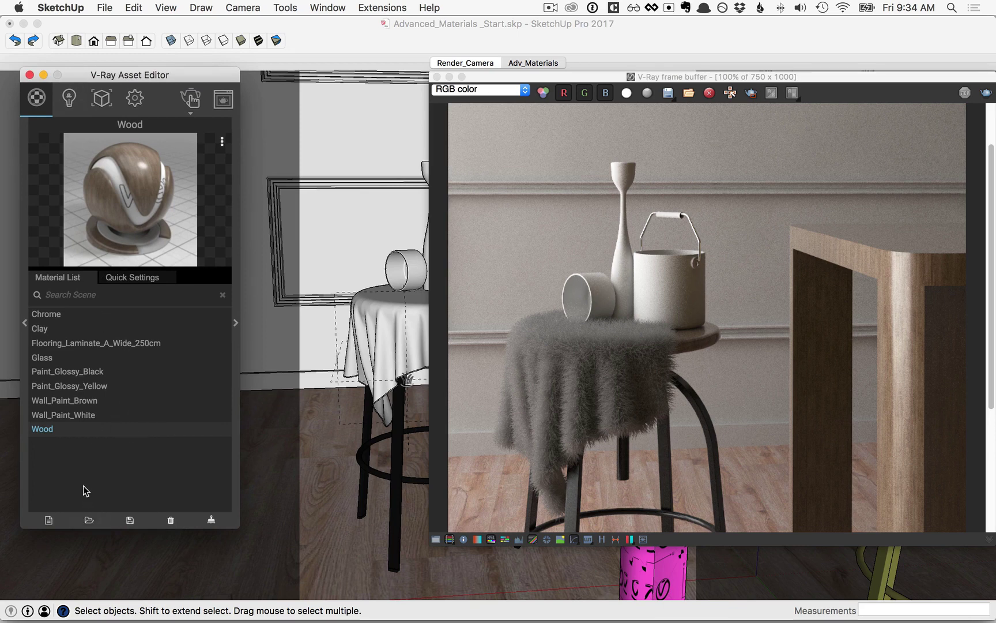
# Create a new CarPaint material and expand its CarPaint, Flakes and Coat rollouts.
pyautogui.click(48, 521)
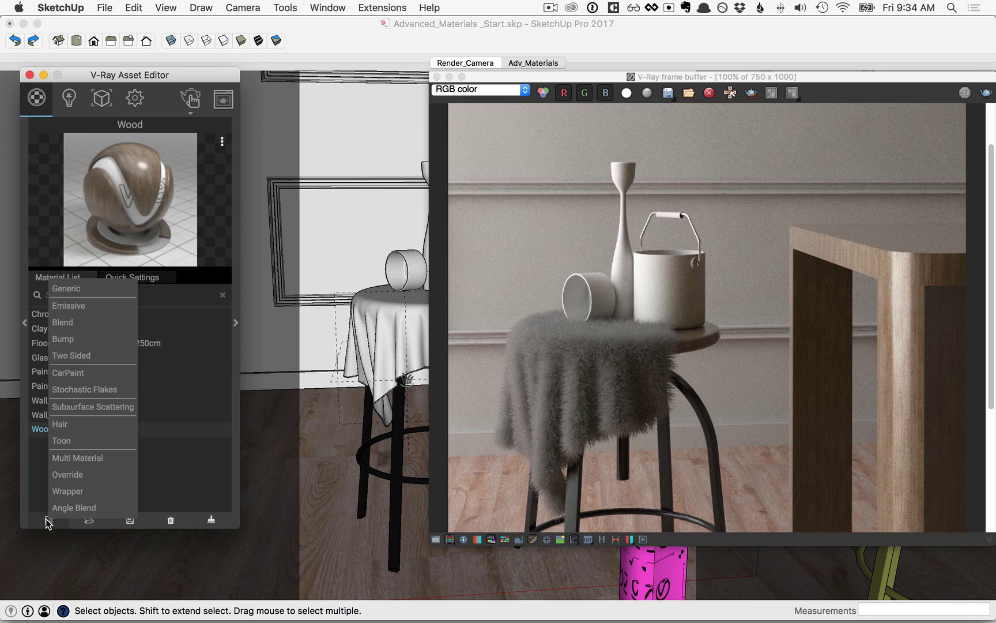
pyautogui.click(75, 375)
pyautogui.click(236, 322)
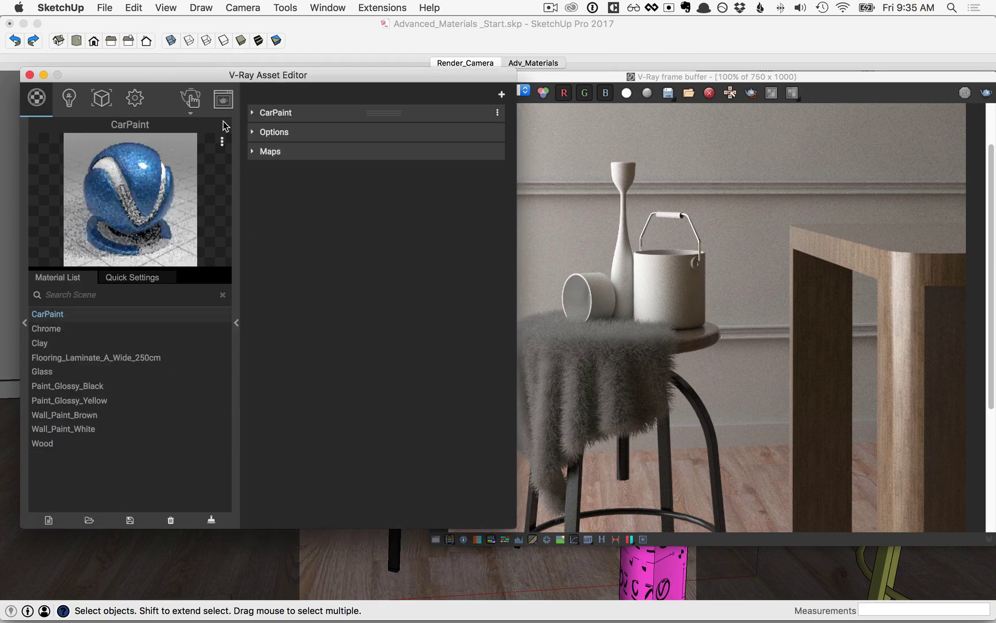
pyautogui.click(259, 115)
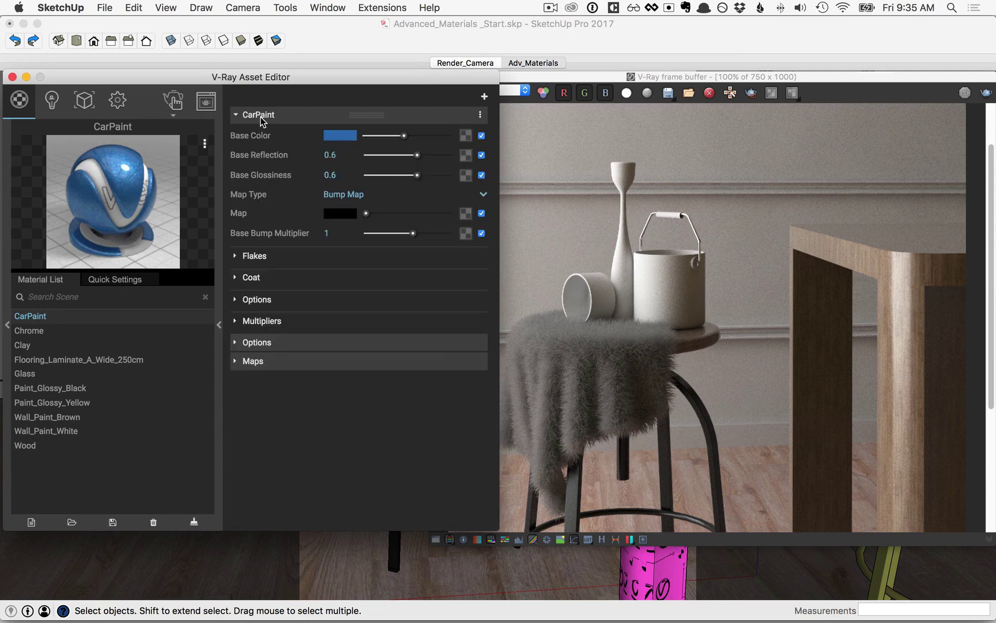
pyautogui.click(258, 261)
pyautogui.click(257, 501)
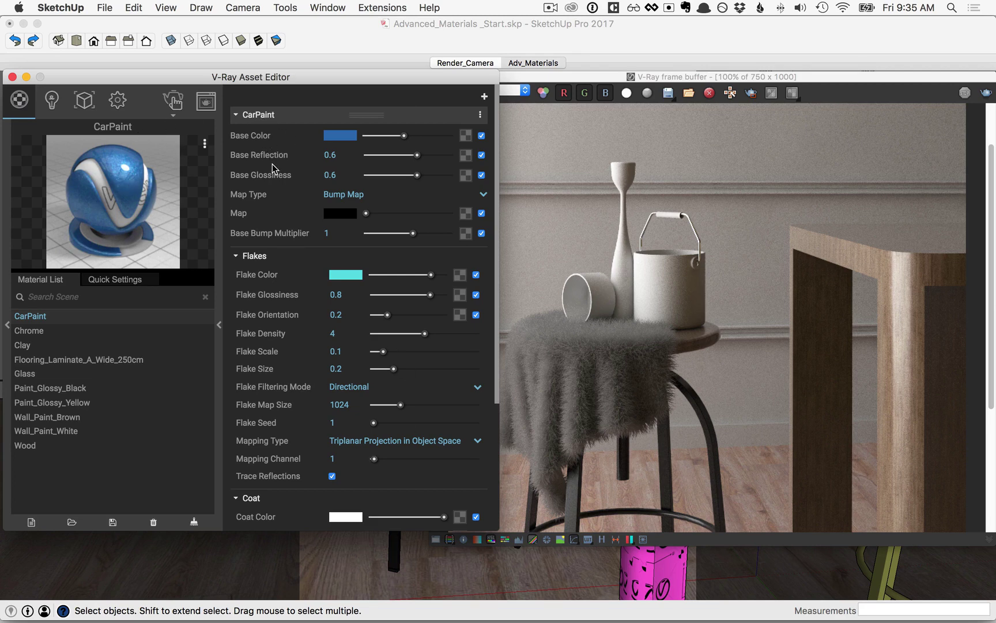
# Set the CarPaint coat colour to black and flake density to 0.
pyautogui.scroll(-3, 272, 167)
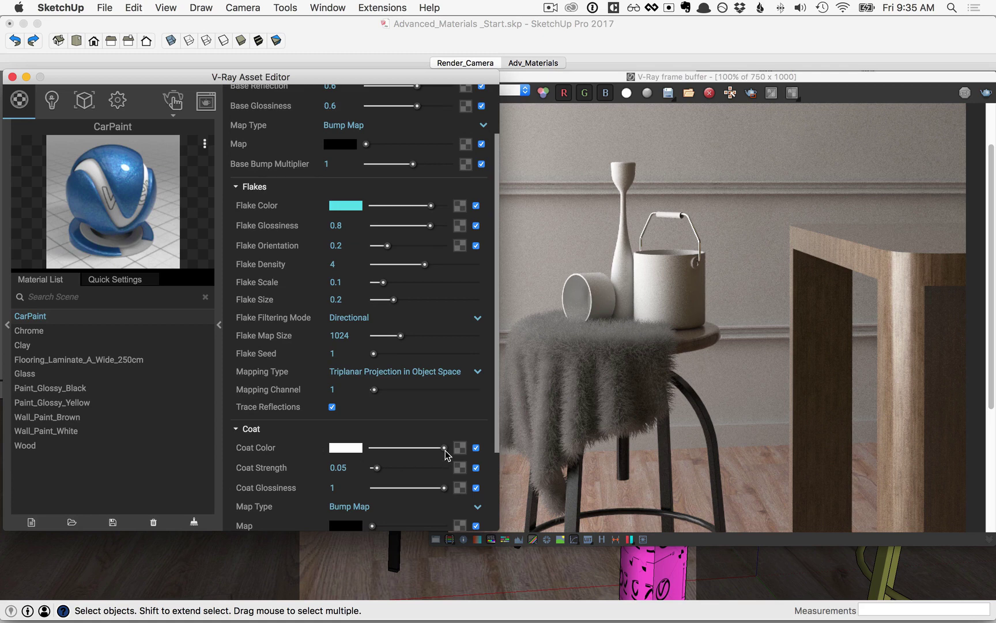
pyautogui.moveTo(444, 448); pyautogui.dragTo(351, 456)
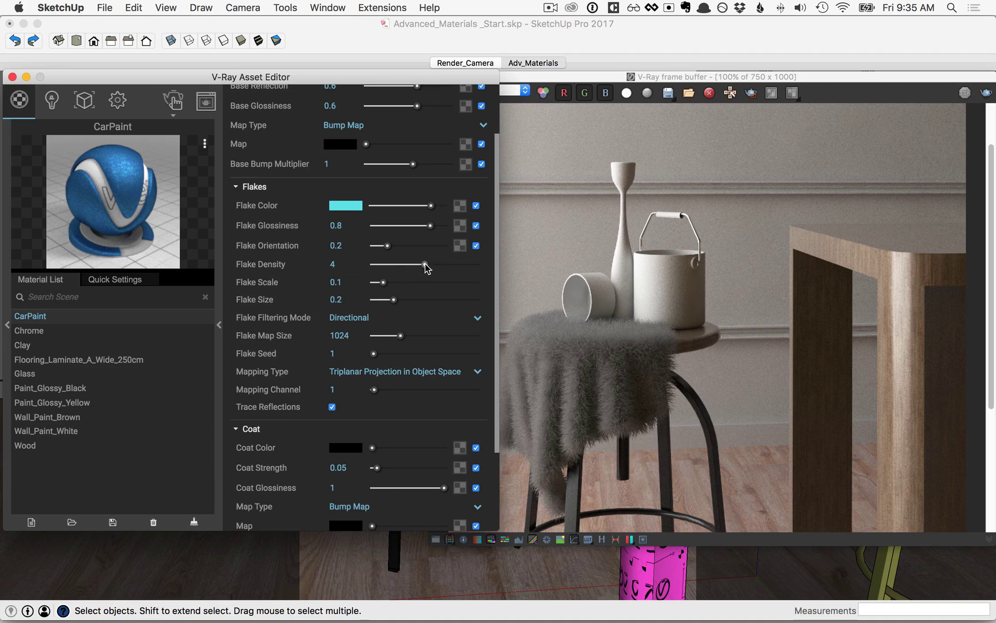
pyautogui.moveTo(426, 268); pyautogui.dragTo(369, 267)
pyautogui.scroll(3, 386, 369)
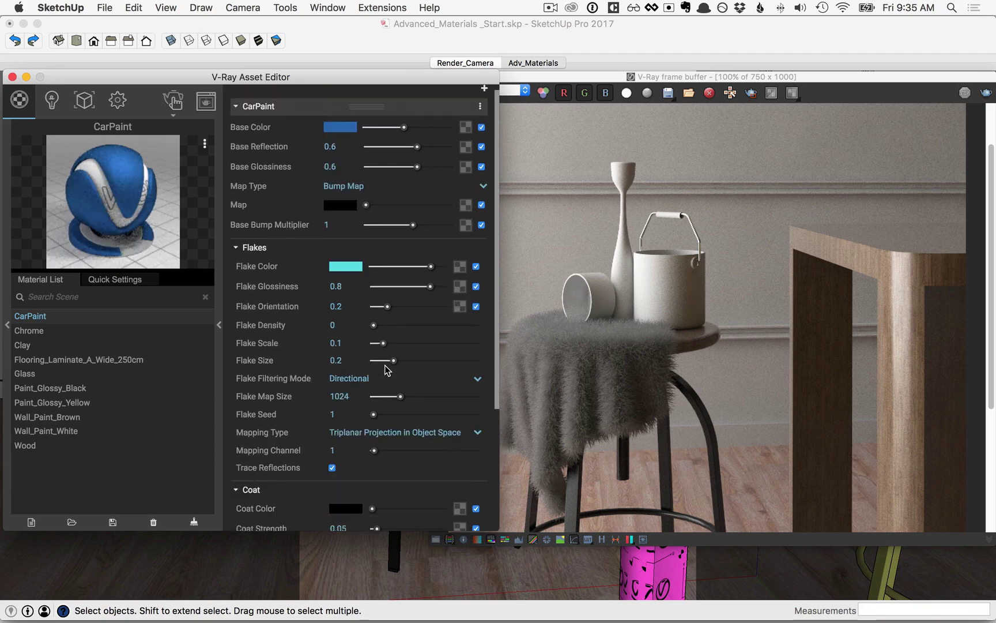
pyautogui.scroll(1, 386, 369)
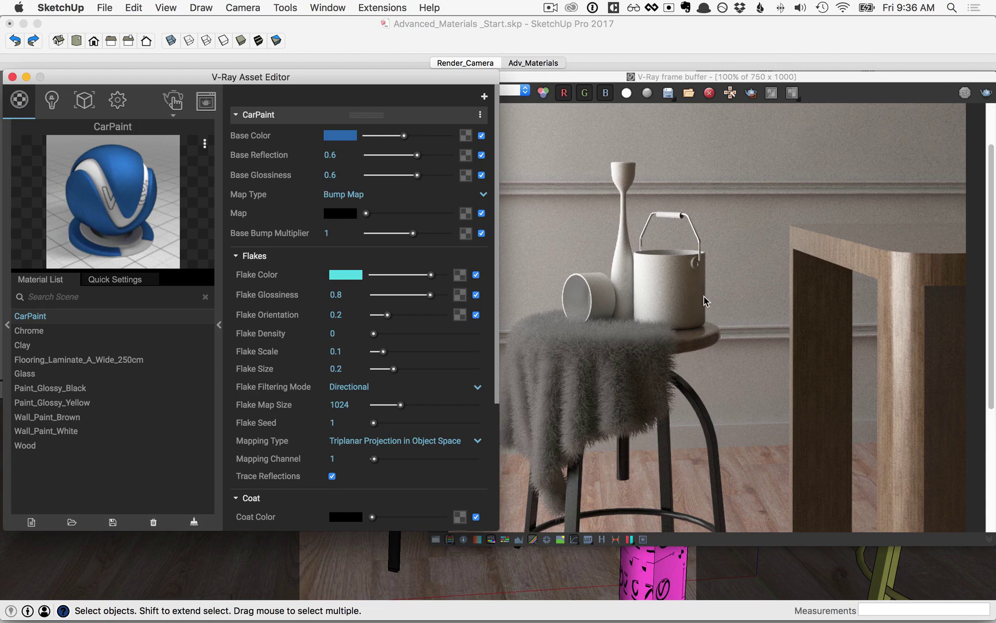
# Enable Region Render and draw a render region around the bucket.
pyautogui.click(750, 93)
pyautogui.moveTo(599, 201); pyautogui.dragTo(741, 351)
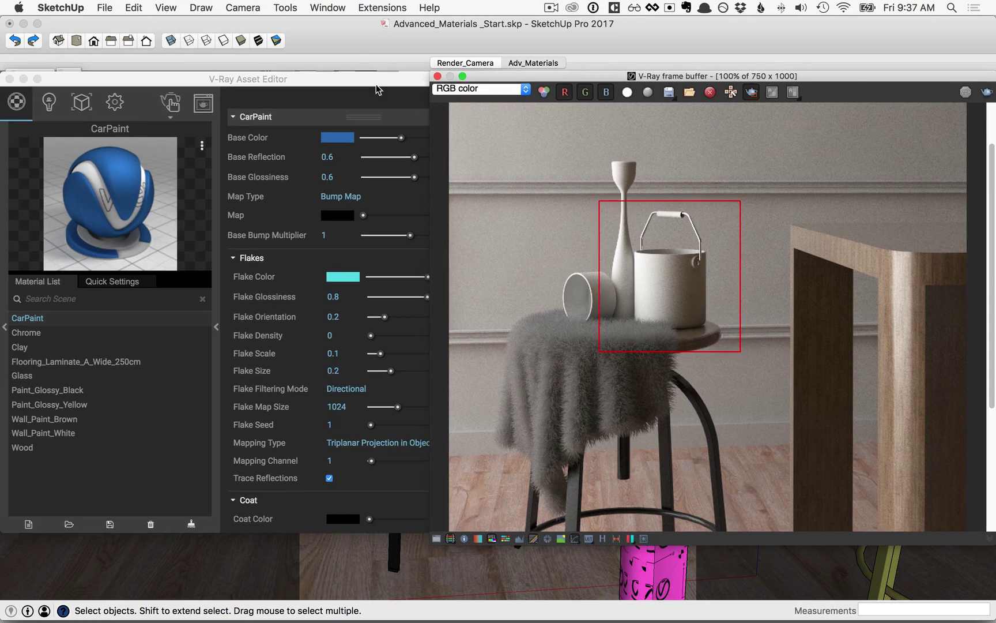
pyautogui.click(9, 78)
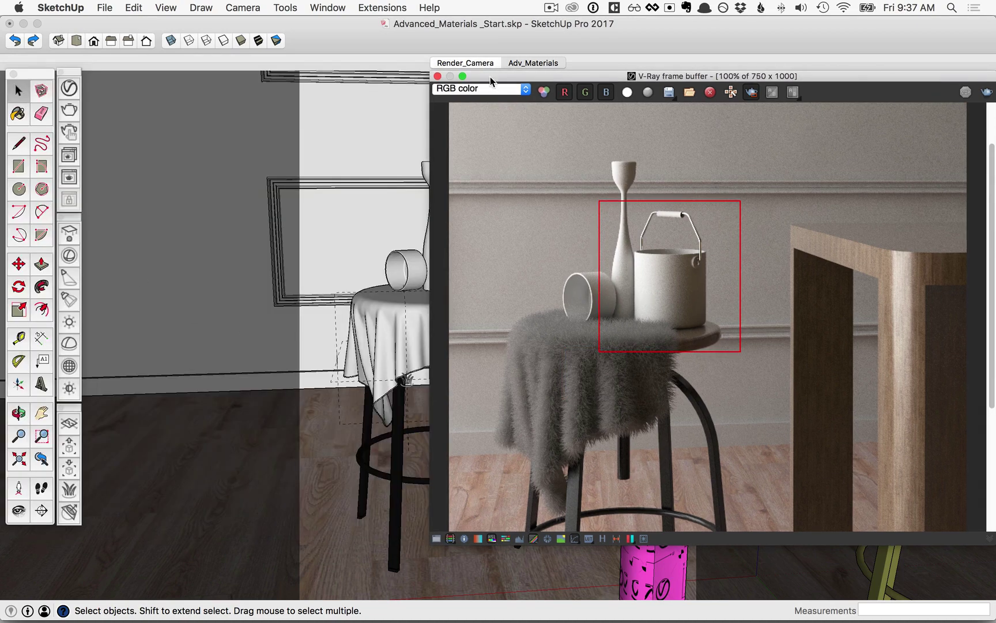
pyautogui.moveTo(491, 81); pyautogui.dragTo(586, 73)
# Select the bucket and open its component for editing.
pyautogui.click(469, 266)
pyautogui.rightClick(470, 267)
pyautogui.click(486, 259)
pyautogui.rightClick(486, 267)
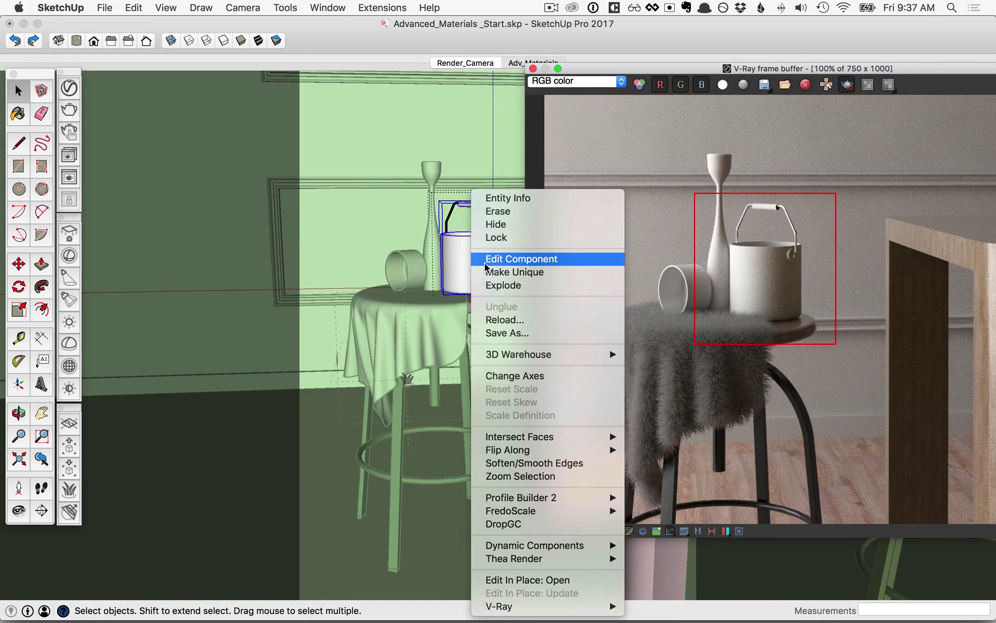
pyautogui.click(486, 260)
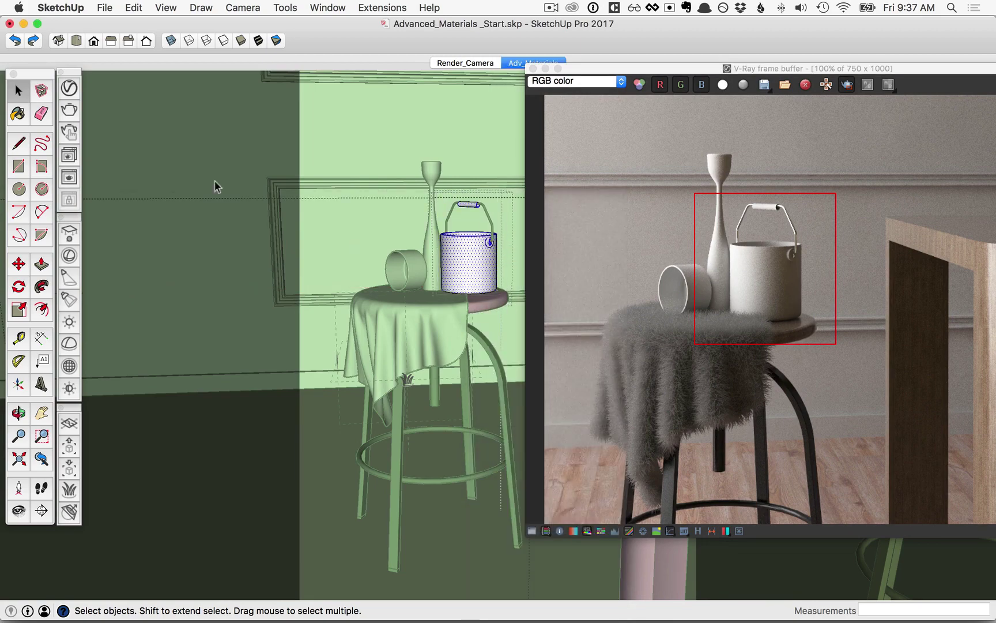
# Apply the CarPaint material to the selected bucket geometry.
pyautogui.click(70, 88)
pyautogui.rightClick(54, 322)
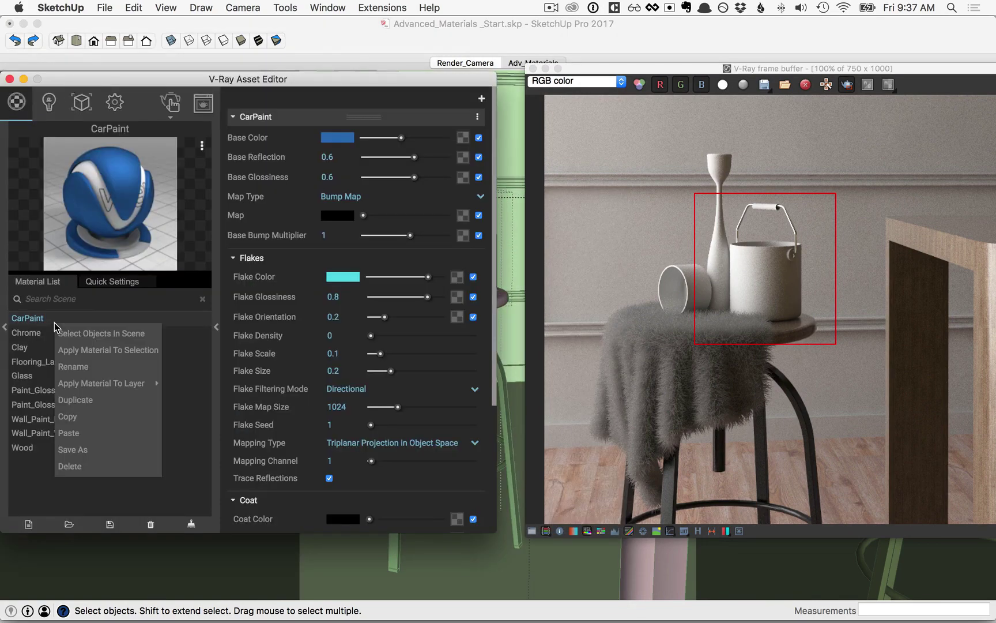
pyautogui.click(108, 350)
pyautogui.moveTo(627, 71); pyautogui.dragTo(532, 80)
pyautogui.click(173, 108)
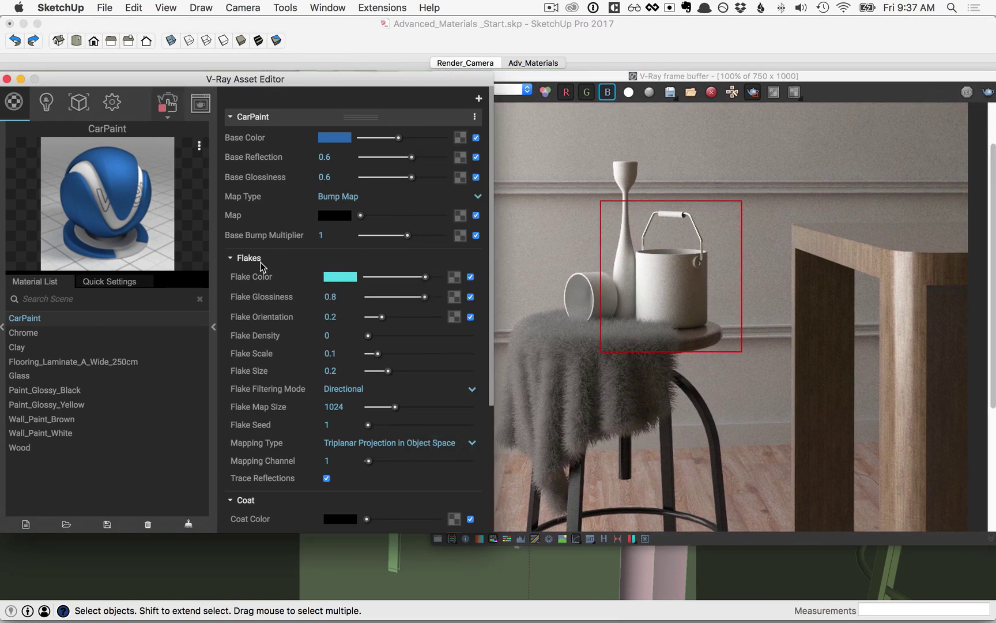
# Give CarPaint a magenta base colour, base reflection and glossiness 0.75, and flake density 8.
pyautogui.click(340, 138)
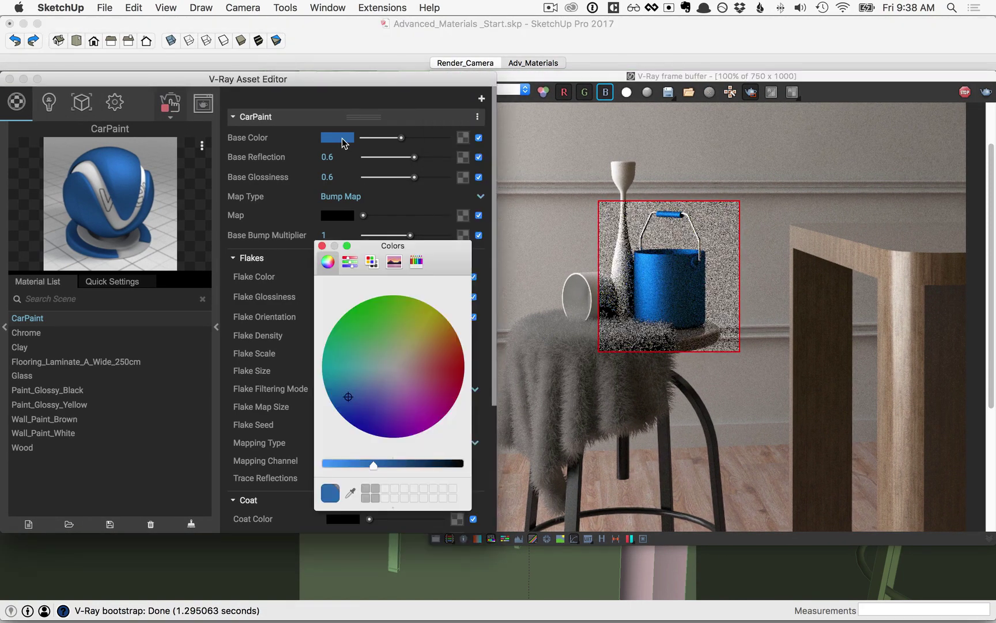
pyautogui.moveTo(410, 382); pyautogui.dragTo(456, 397)
pyautogui.click(321, 246)
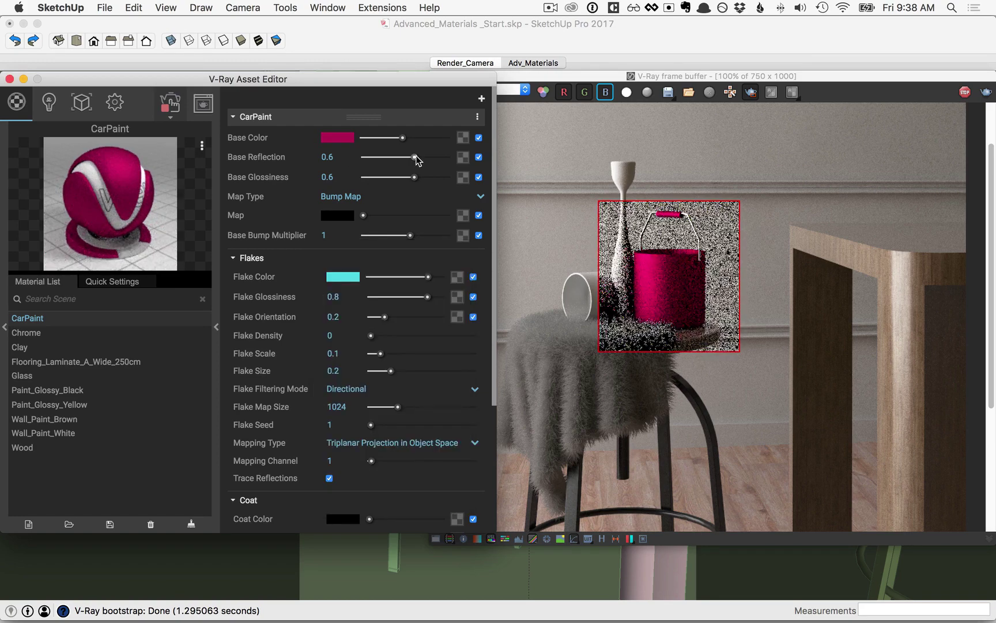
pyautogui.moveTo(414, 156); pyautogui.dragTo(427, 177)
pyautogui.scroll(-3, 292, 306)
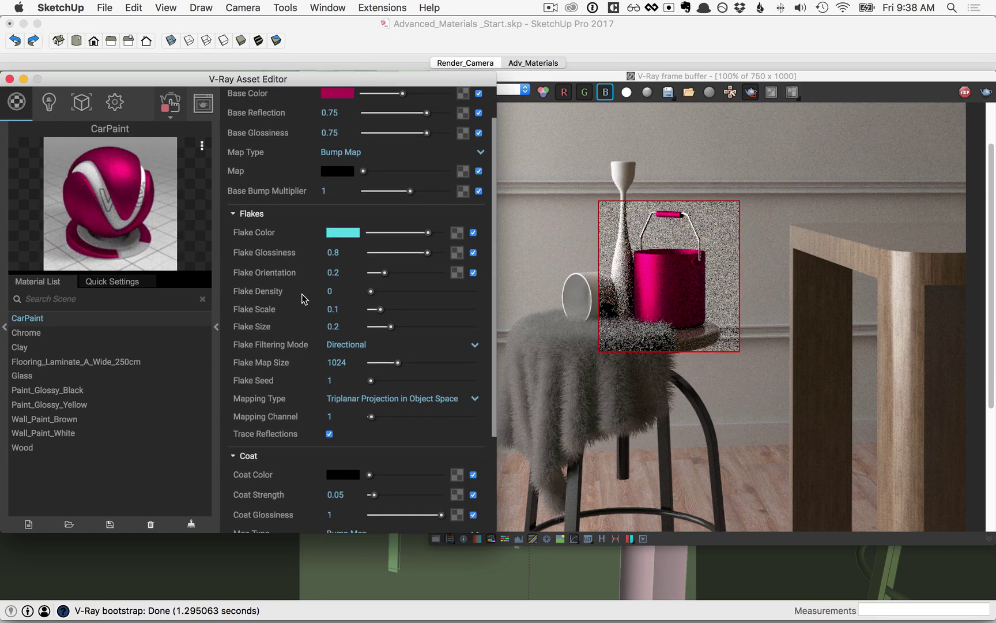
pyautogui.moveTo(371, 293); pyautogui.dragTo(485, 294)
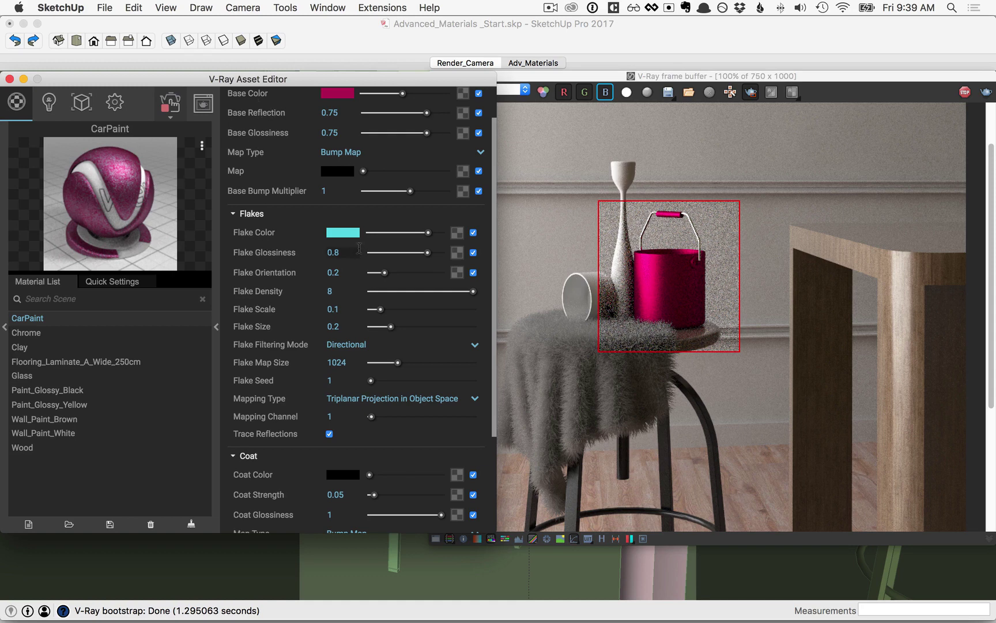
# Make the CarPaint flakes magenta with glossiness 0.85, orientation 1 and scale 0.29.
pyautogui.click(350, 233)
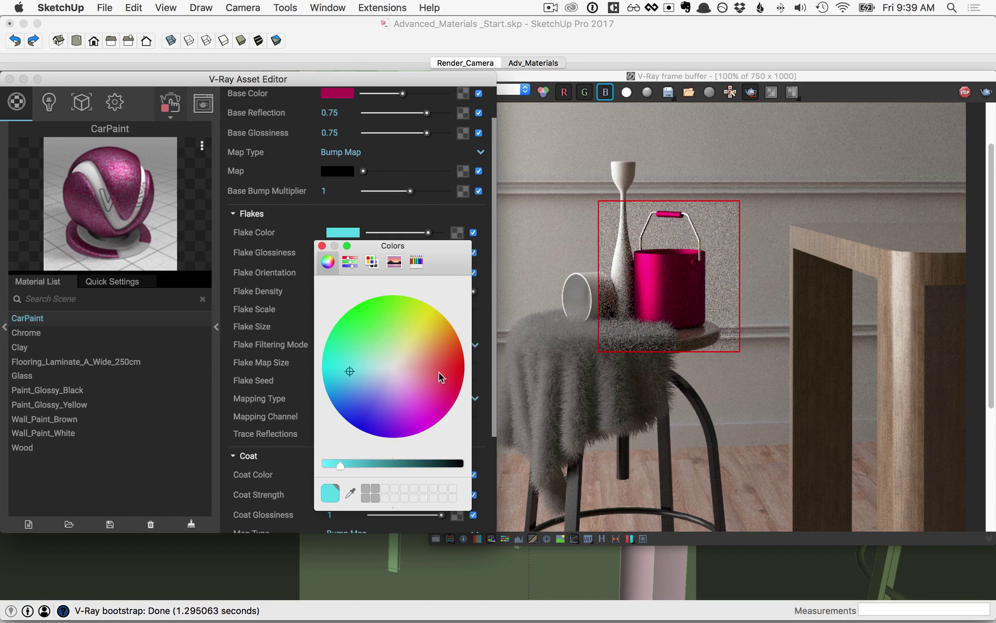
pyautogui.moveTo(439, 375); pyautogui.dragTo(431, 400)
pyautogui.click(311, 264)
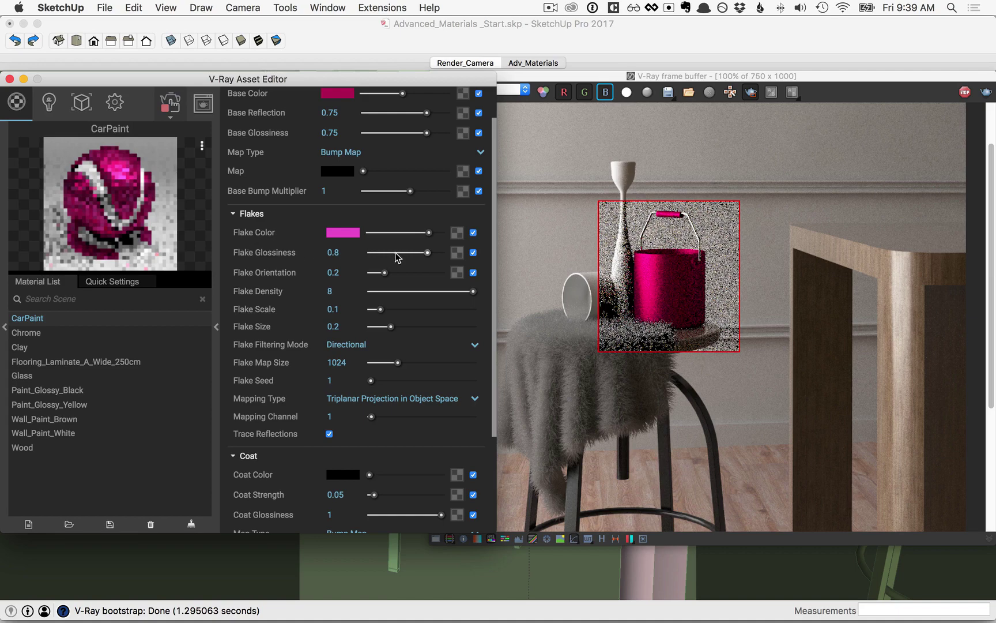
pyautogui.moveTo(428, 256)
pyautogui.mouseDown()
pyautogui.moveTo(412, 253)
pyautogui.moveTo(430, 254)
pyautogui.mouseUp()
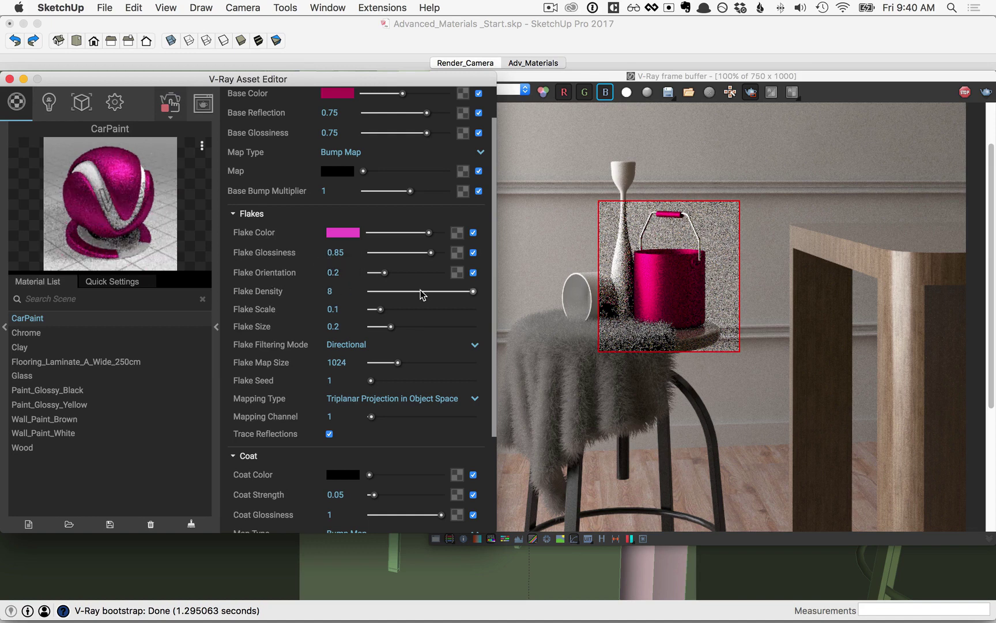
pyautogui.moveTo(386, 274); pyautogui.dragTo(441, 276)
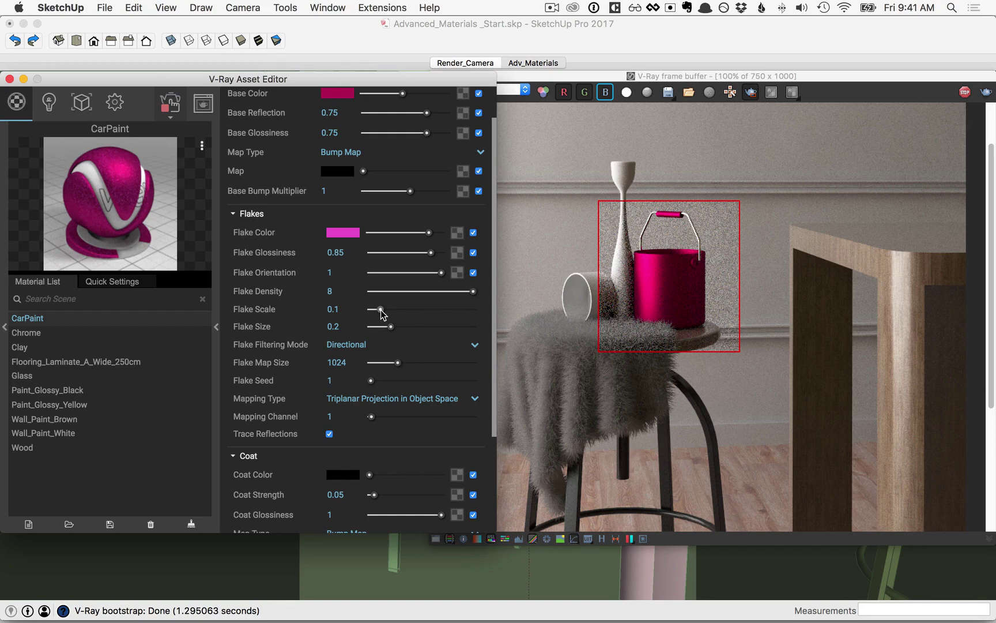
pyautogui.moveTo(382, 314); pyautogui.dragTo(402, 313)
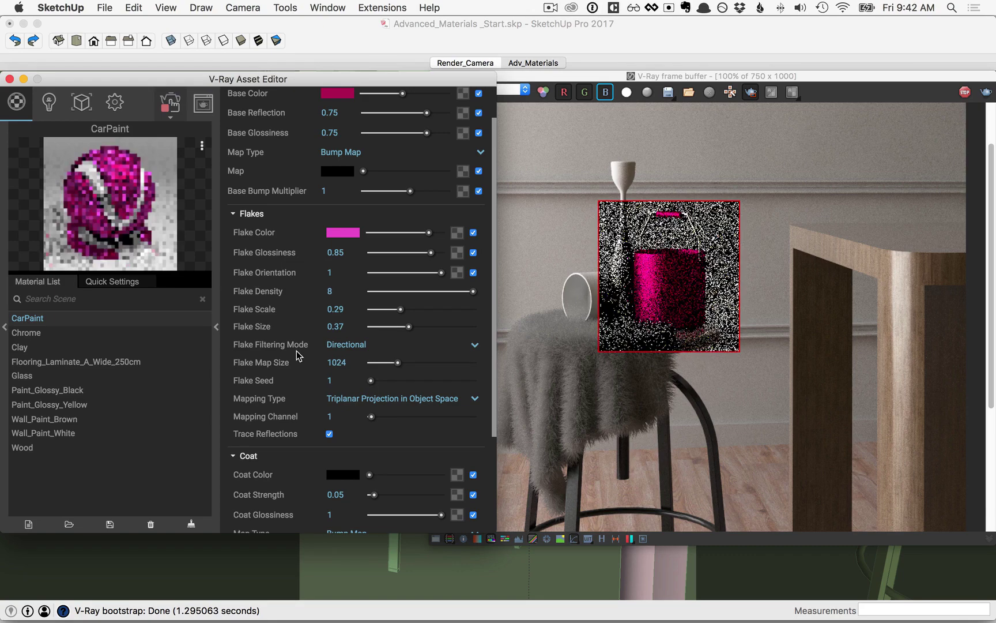
# Set Flake Filtering Mode to Simple and Flake Seed to 5, keeping Triplanar object-space mapping.
pyautogui.click(475, 344)
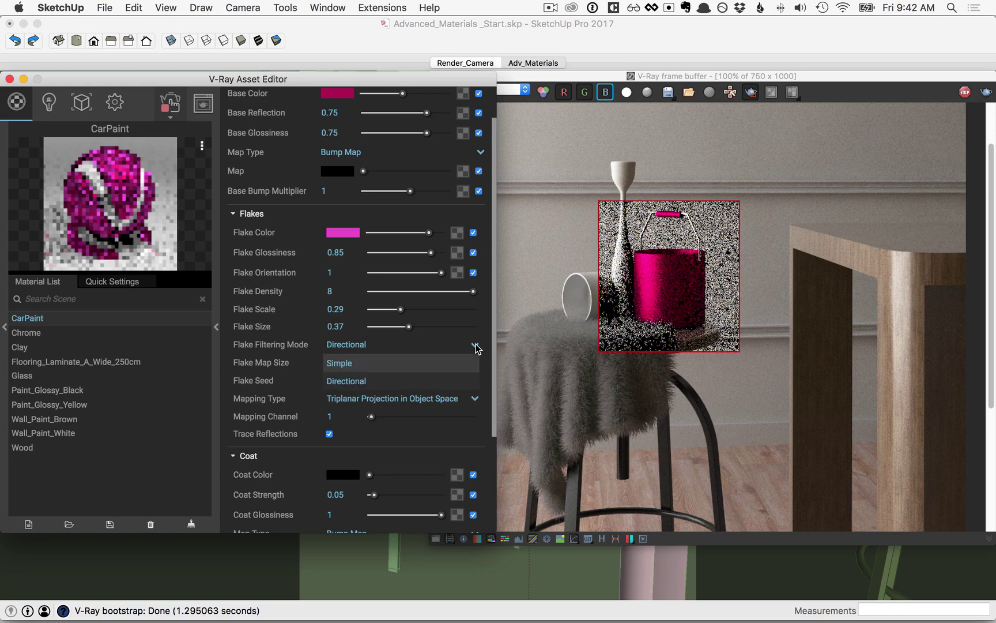
pyautogui.click(347, 364)
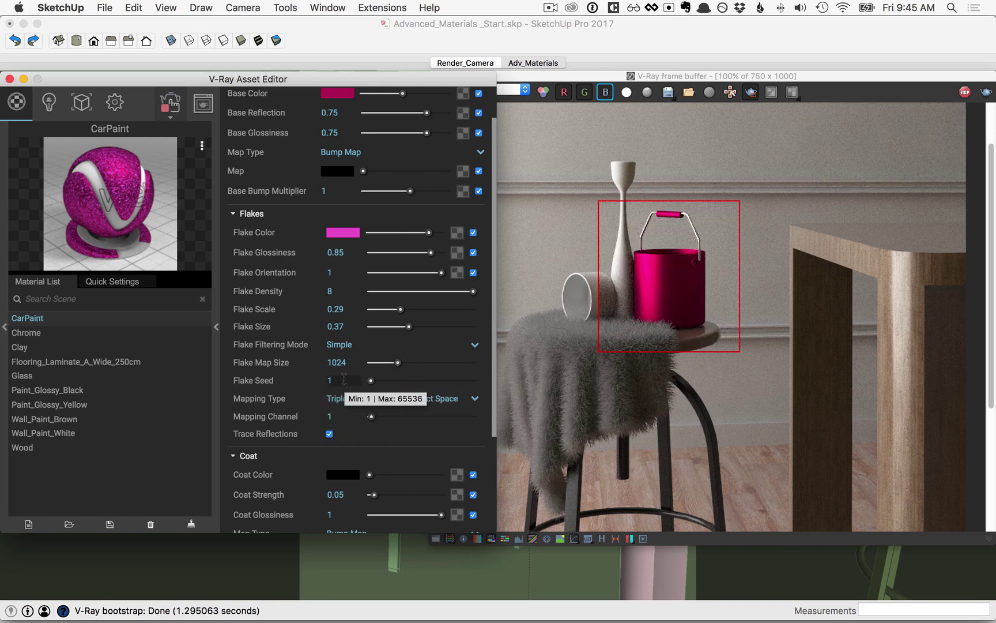
pyautogui.click(331, 381)
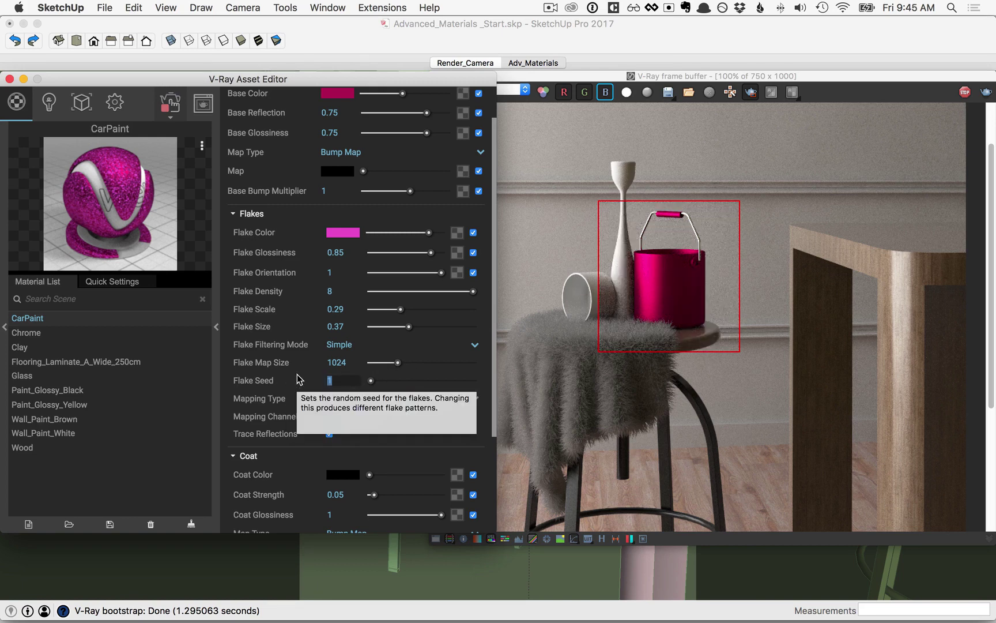
pyautogui.write('5')
pyautogui.press('Return')
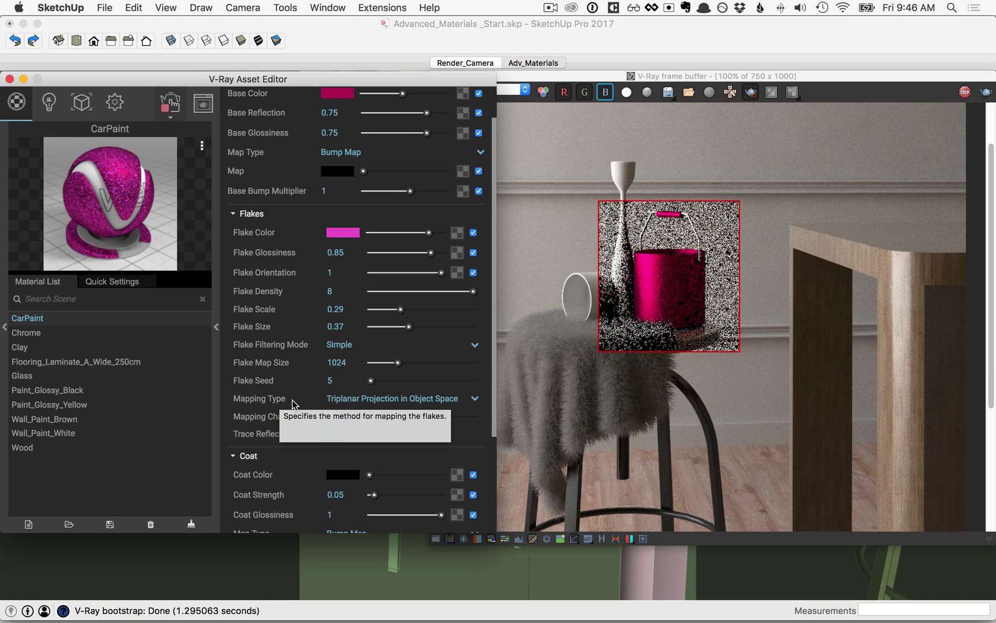
pyautogui.click(375, 399)
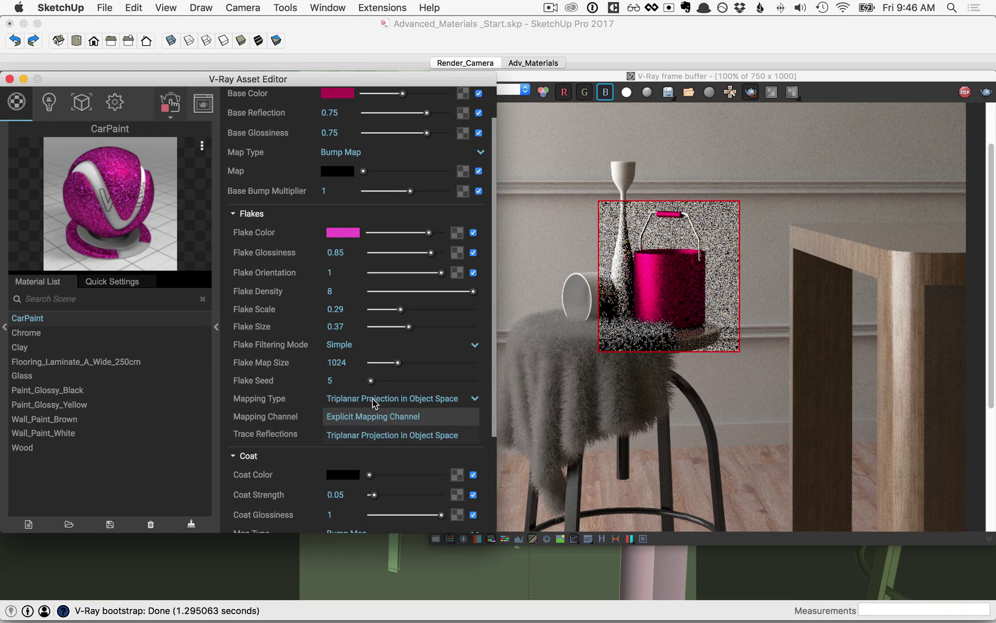
pyautogui.click(311, 403)
pyautogui.scroll(-5, 318, 396)
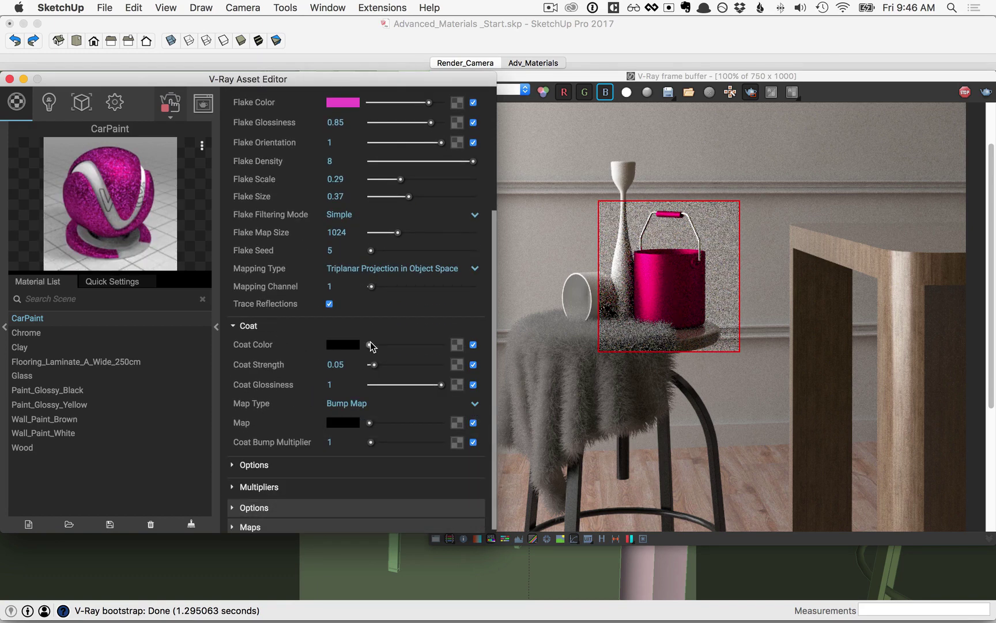
# Make the CarPaint coat white with strength 0.4 and glossiness 0.7.
pyautogui.moveTo(370, 346); pyautogui.dragTo(447, 344)
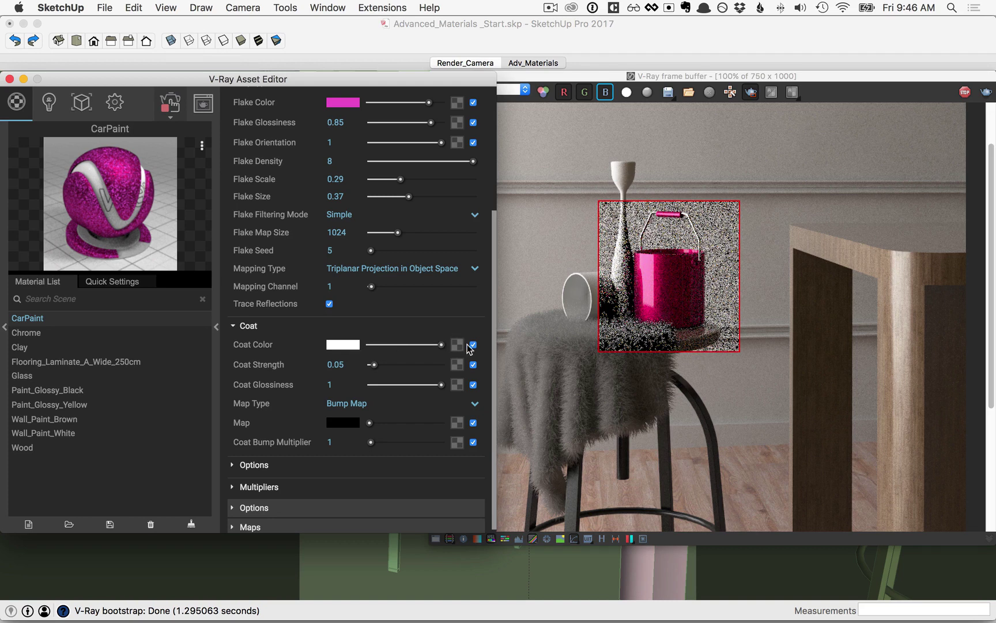
pyautogui.click(399, 364)
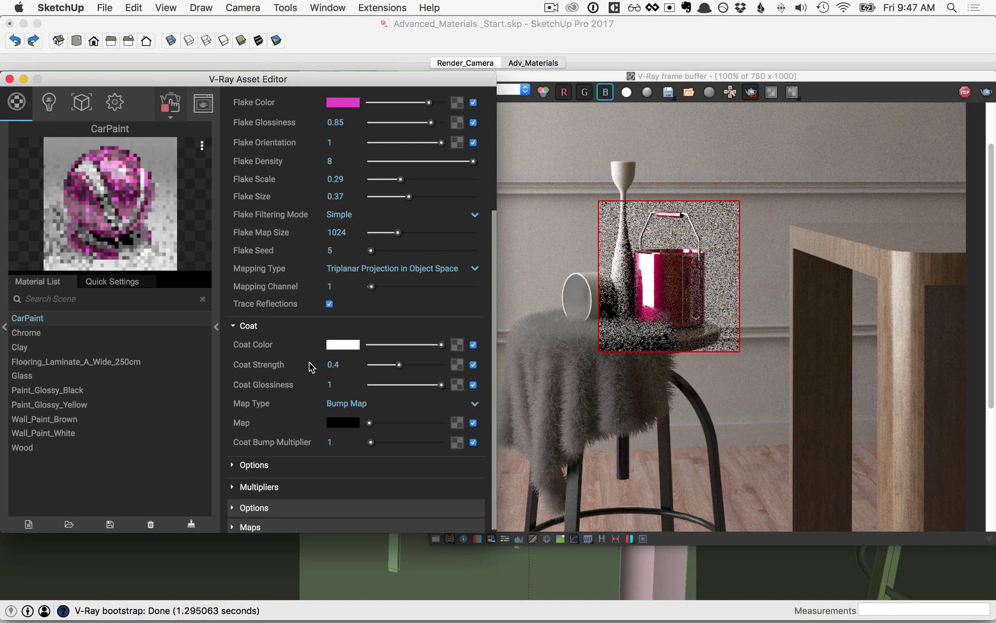
pyautogui.click(421, 385)
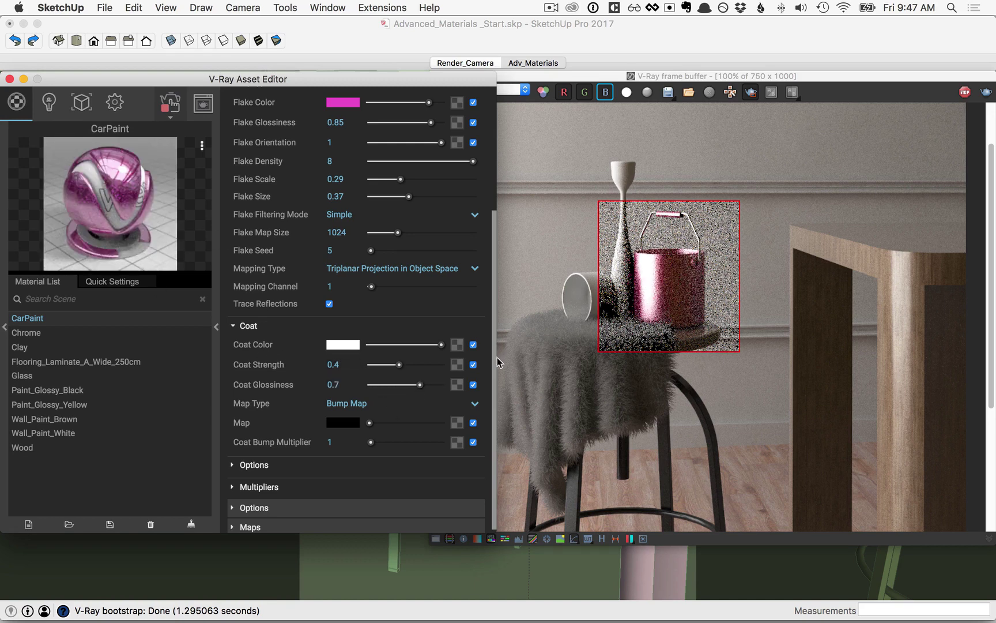
pyautogui.scroll(5, 382, 329)
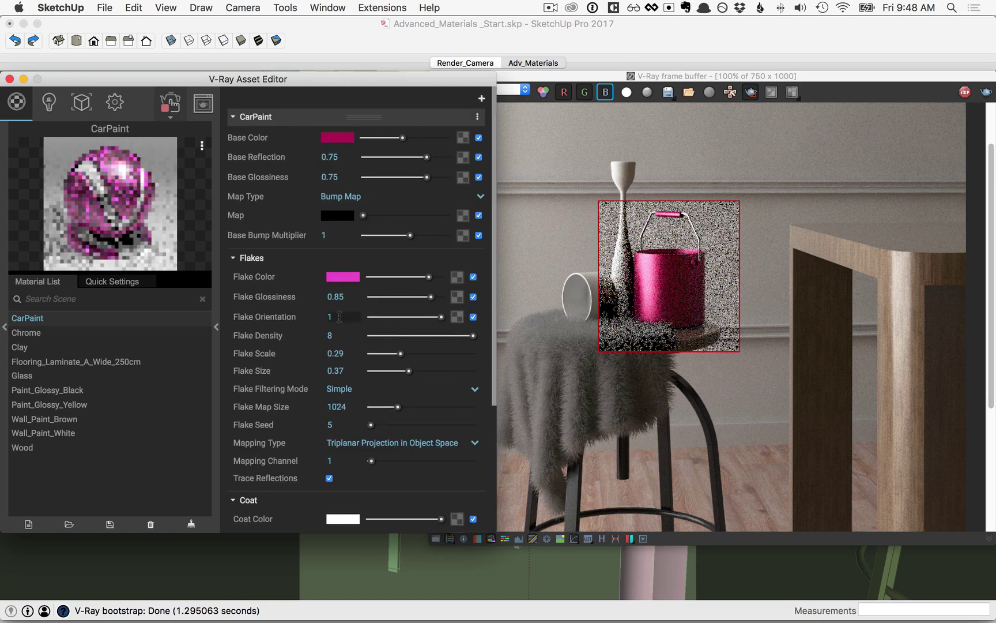
# Set flake orientation 0.3, density 5, scale 0.1, size 0.2, and base reflection 0.9.
pyautogui.write('0.3')
pyautogui.press('Return')
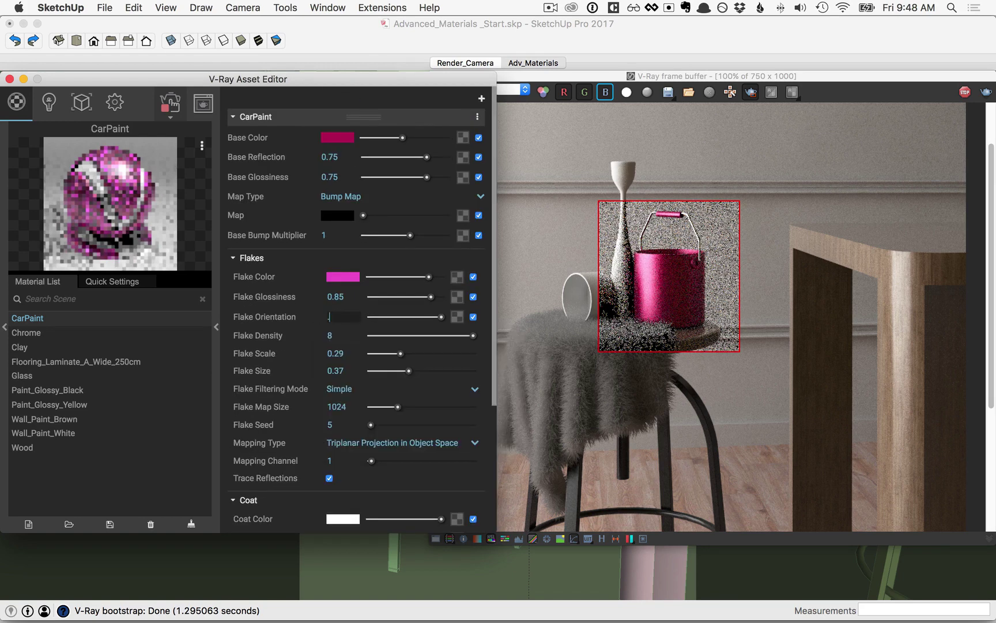
pyautogui.write('5')
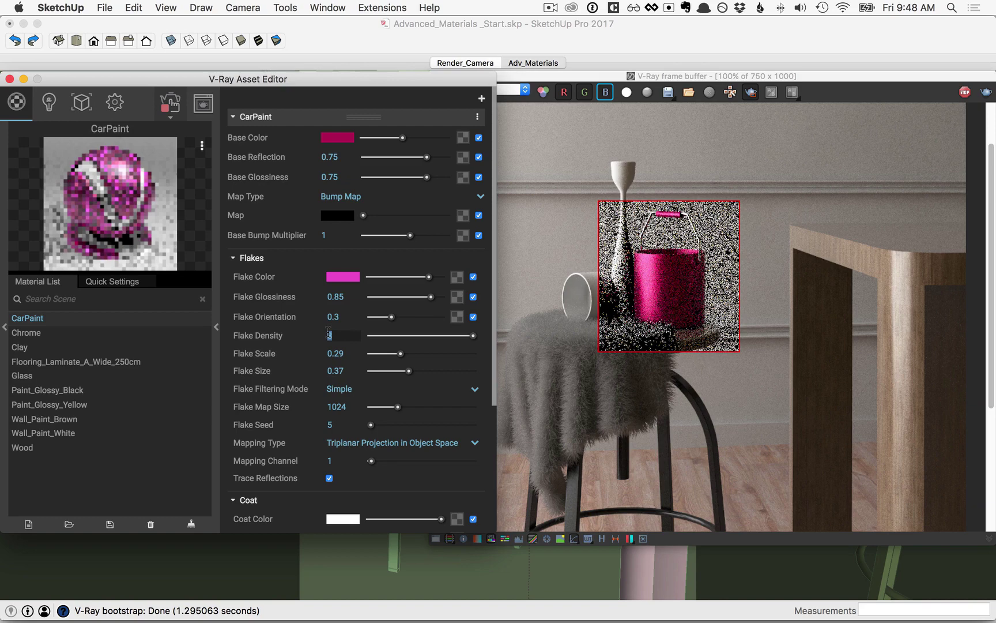
pyautogui.click(334, 353)
pyautogui.write('0.1')
pyautogui.click(340, 370)
pyautogui.write('0.2')
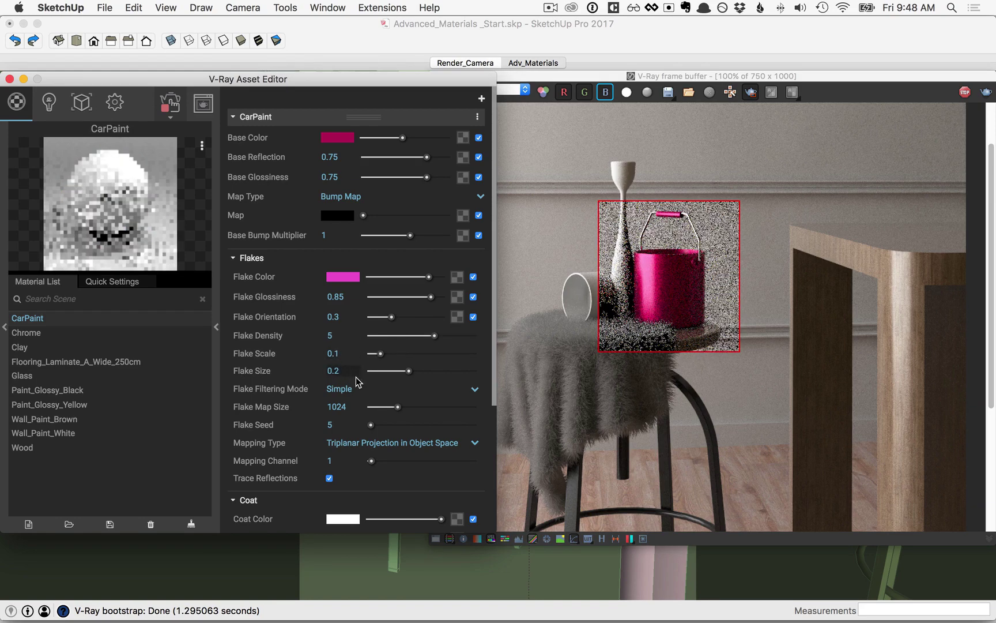
pyautogui.click(329, 157)
pyautogui.write('0.9')
pyautogui.click(331, 177)
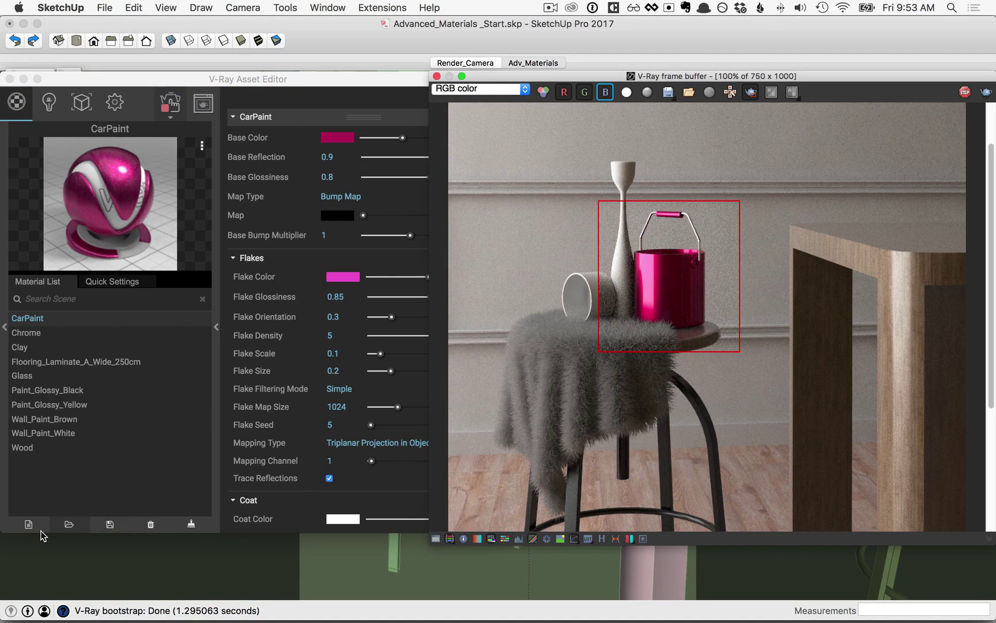
# Create a new Blend material and switch to the Adv_Materials scene.
pyautogui.click(28, 524)
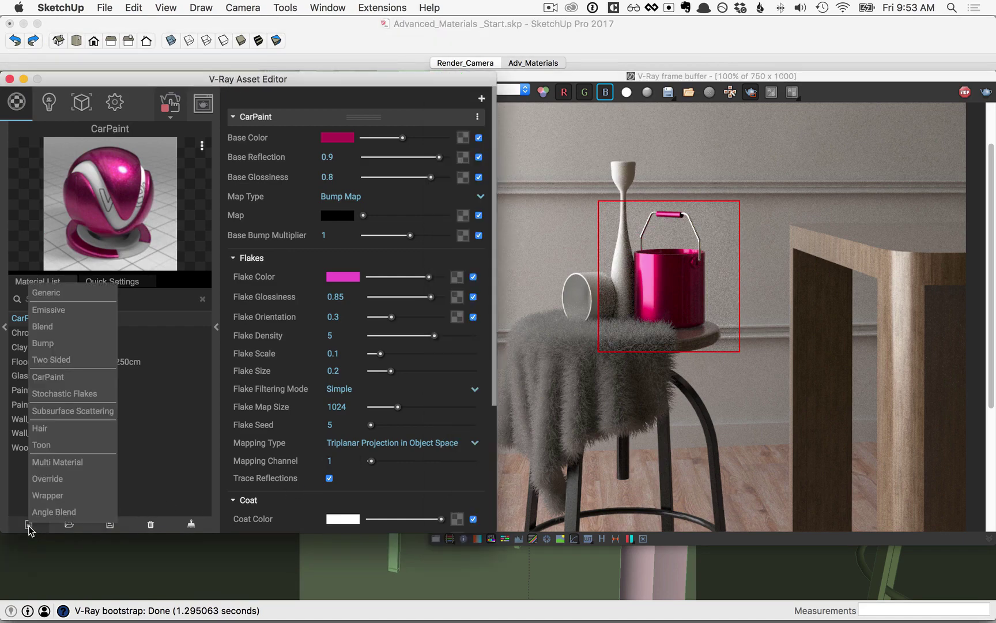
pyautogui.click(58, 327)
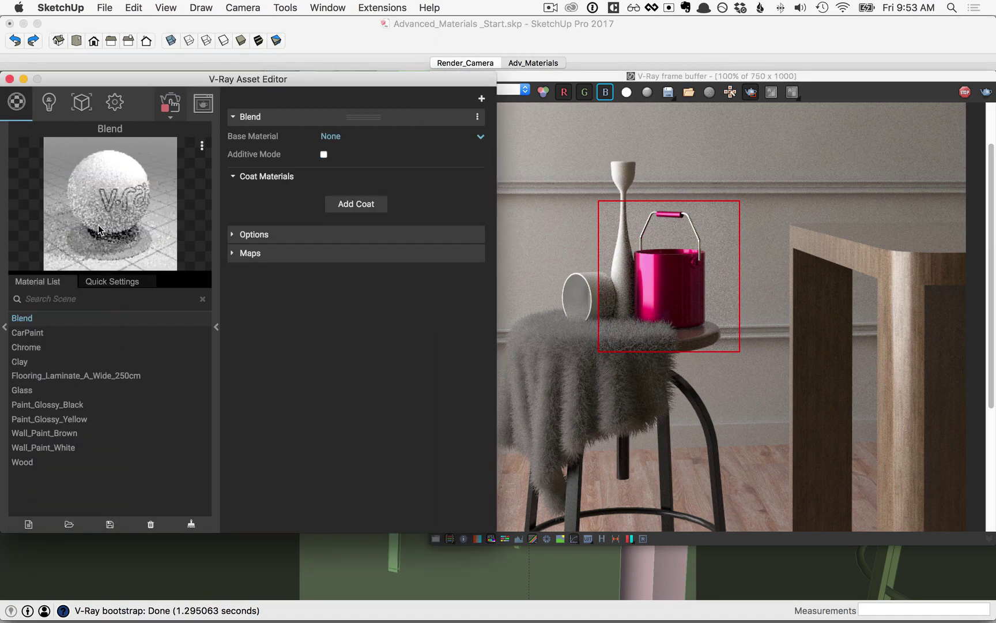
pyautogui.click(217, 330)
pyautogui.click(488, 63)
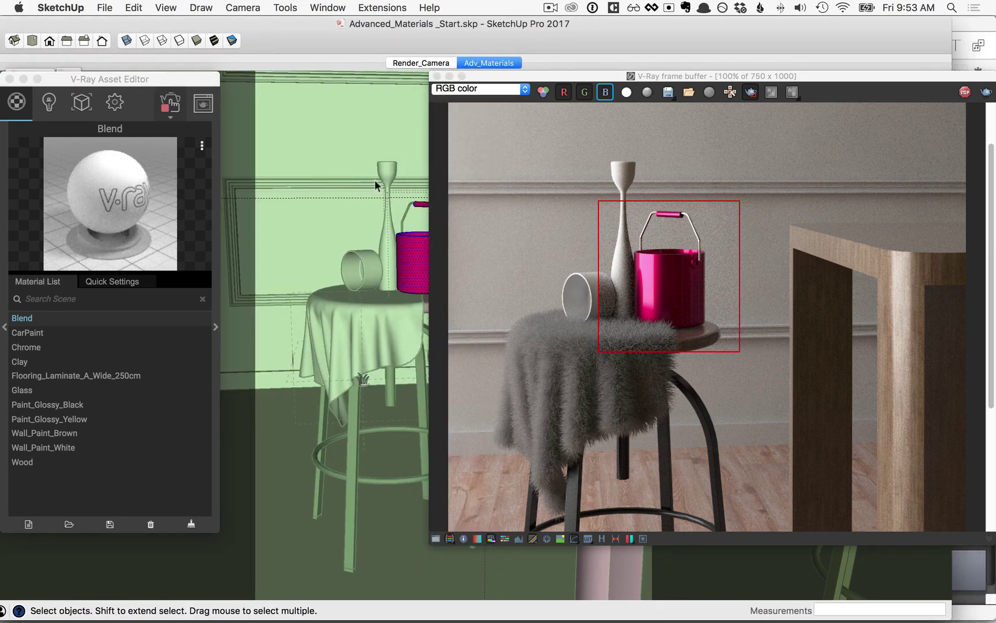
# Select the vase and open its component for editing.
pyautogui.rightClick(378, 182)
pyautogui.click(378, 181)
pyautogui.rightClick(383, 176)
pyautogui.click(397, 184)
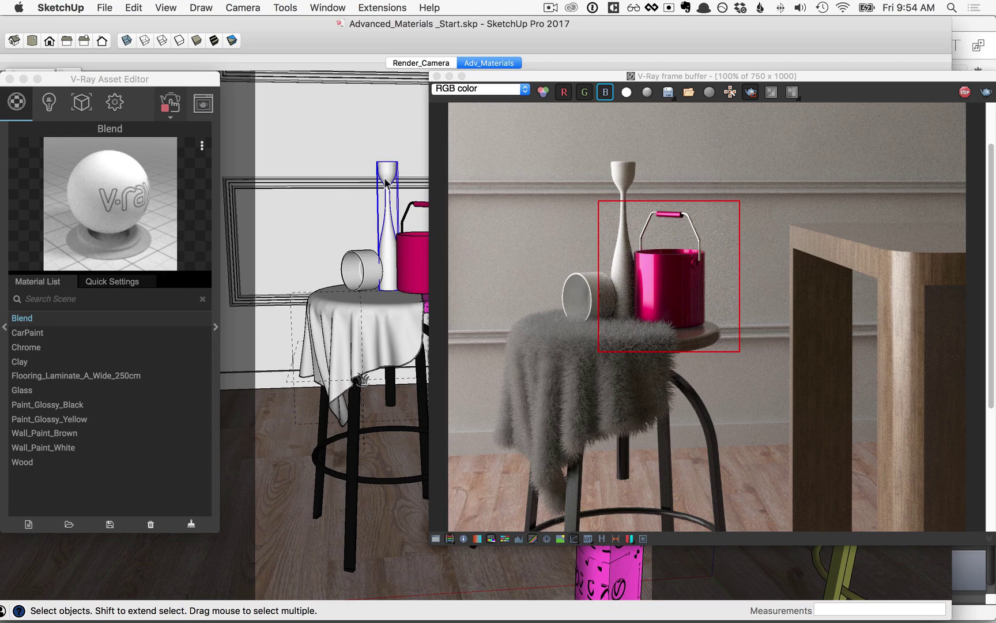
pyautogui.rightClick(392, 185)
pyautogui.click(415, 246)
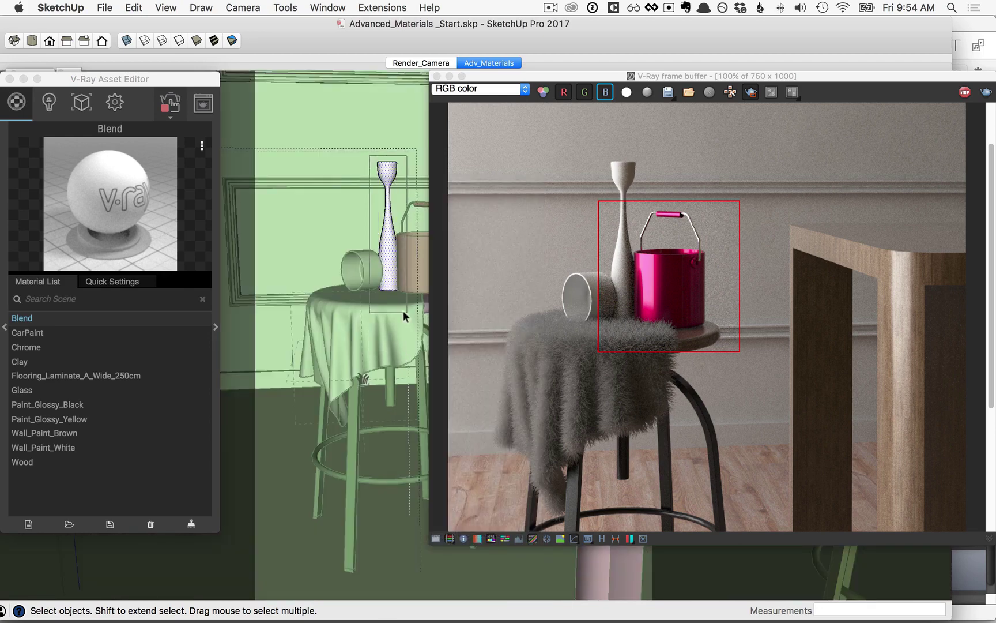
# Apply the Blend material to the vase and re-render a region around the vase and bucket.
pyautogui.rightClick(87, 321)
pyautogui.click(104, 343)
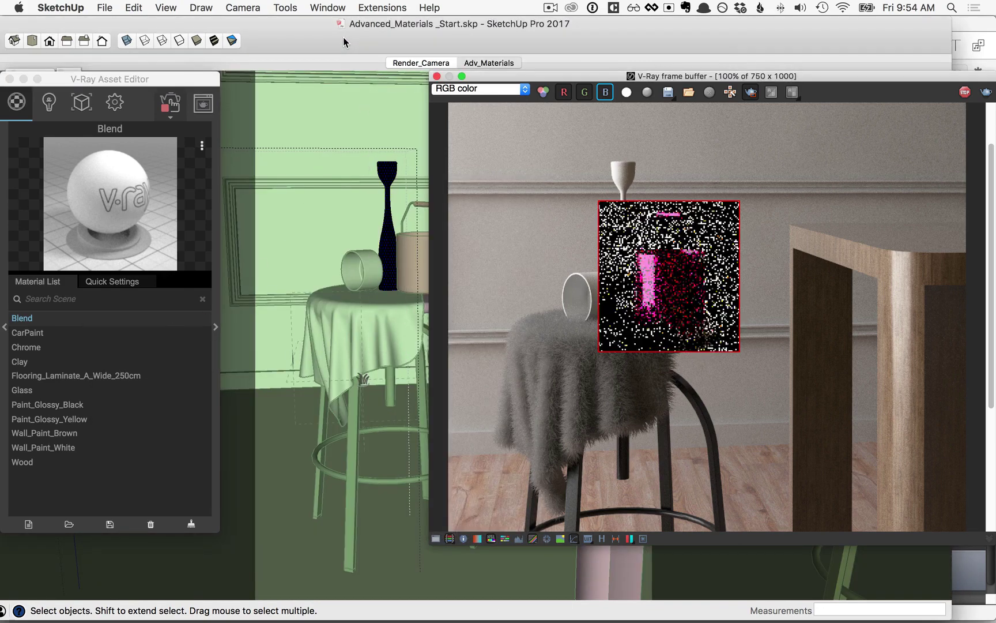
pyautogui.moveTo(350, 36); pyautogui.dragTo(393, 36)
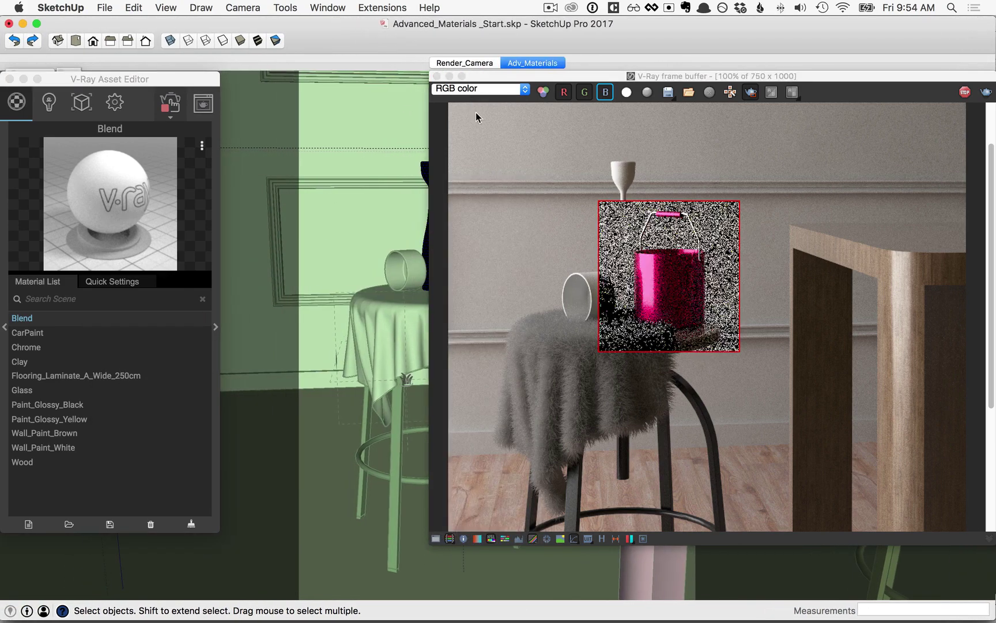
pyautogui.click(749, 93)
pyautogui.moveTo(576, 141); pyautogui.dragTo(695, 381)
pyautogui.click(220, 204)
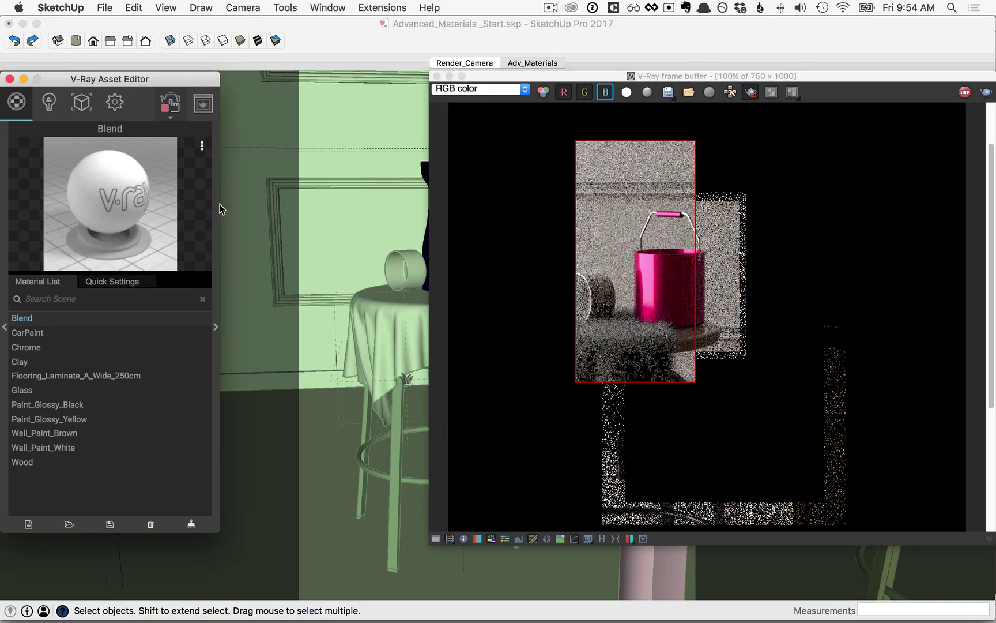
pyautogui.click(216, 328)
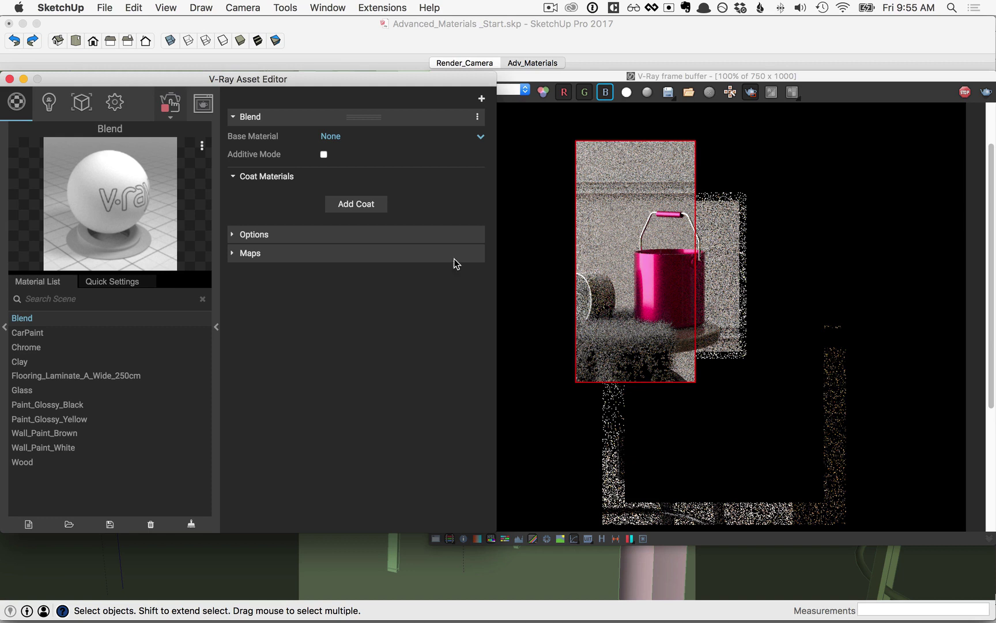
# Choose /CarPaint as the Blend material's Base Material.
pyautogui.click(480, 137)
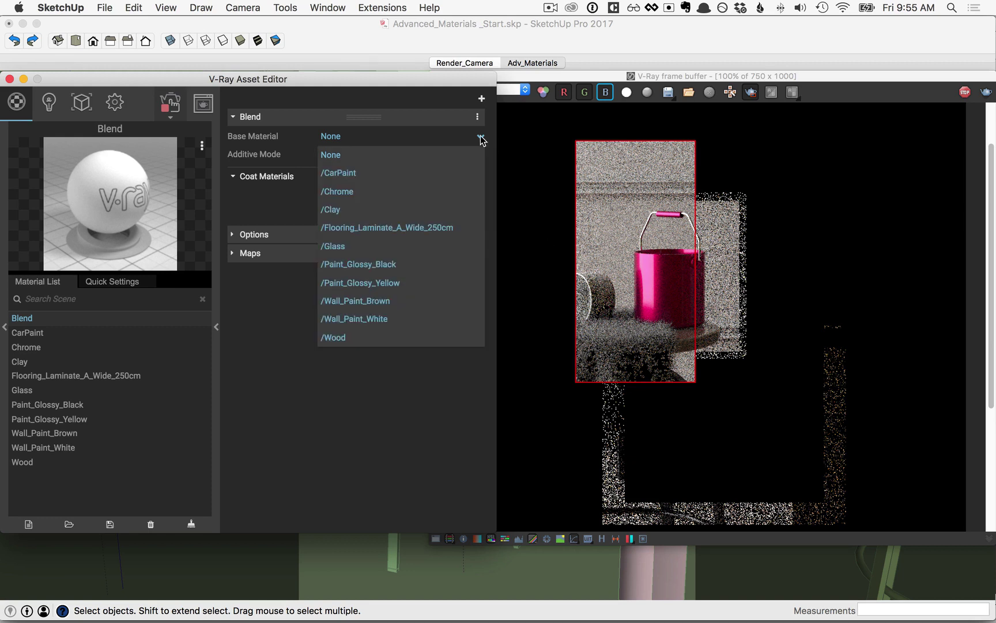
pyautogui.click(340, 173)
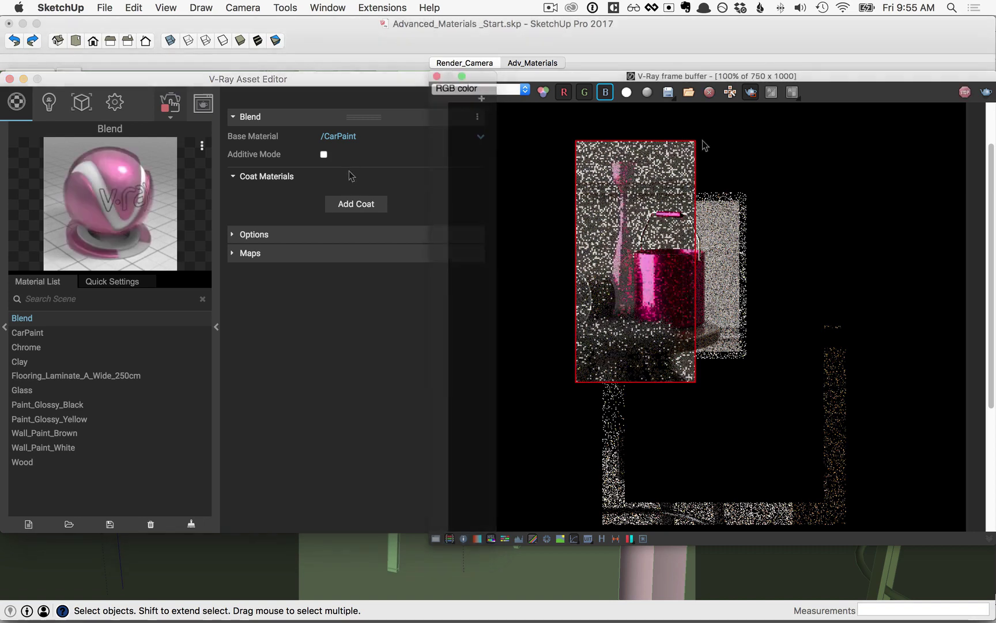
pyautogui.click(263, 121)
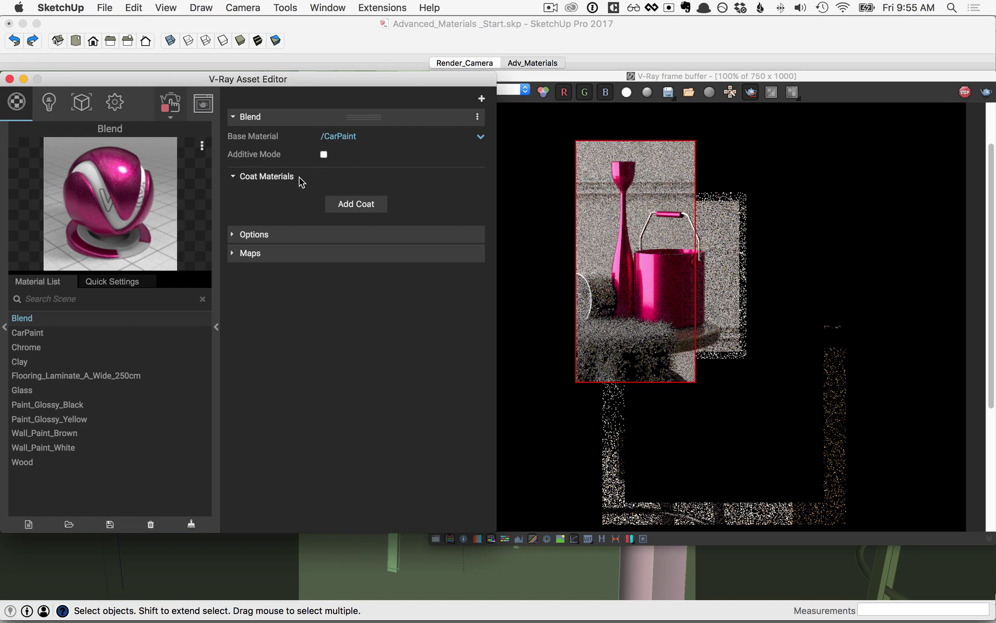
# Add a coat layer to the Blend, set its Base Material to /Clay and Coat 0 to /Chrome.
pyautogui.click(356, 206)
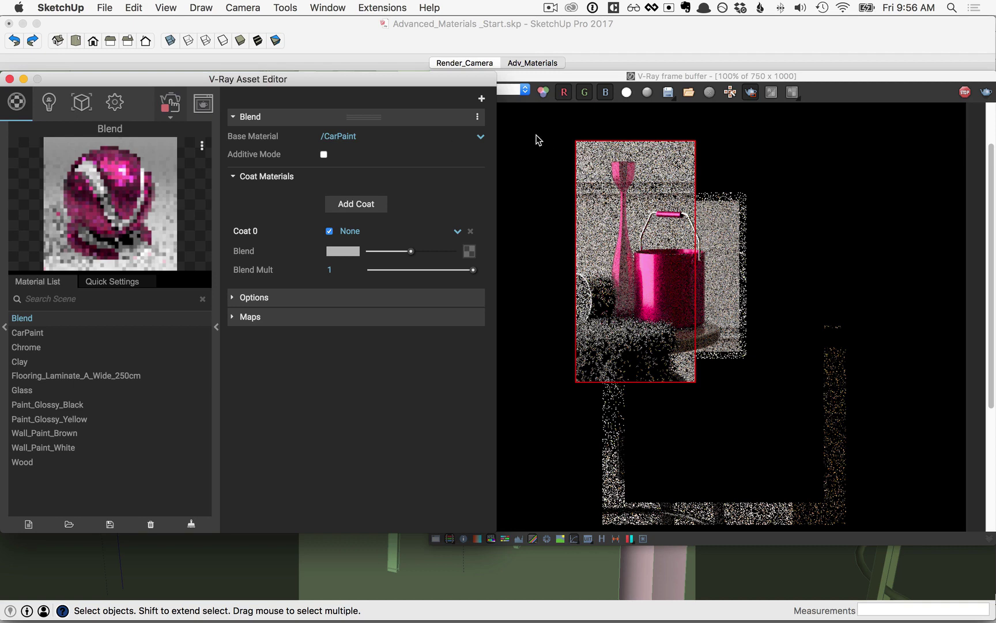
pyautogui.click(480, 137)
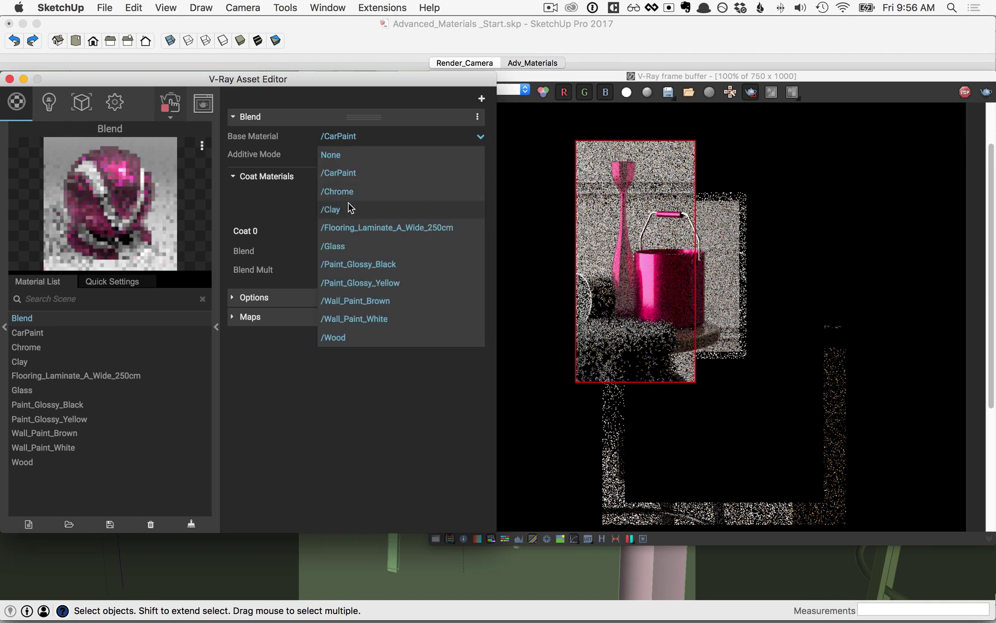
pyautogui.click(335, 211)
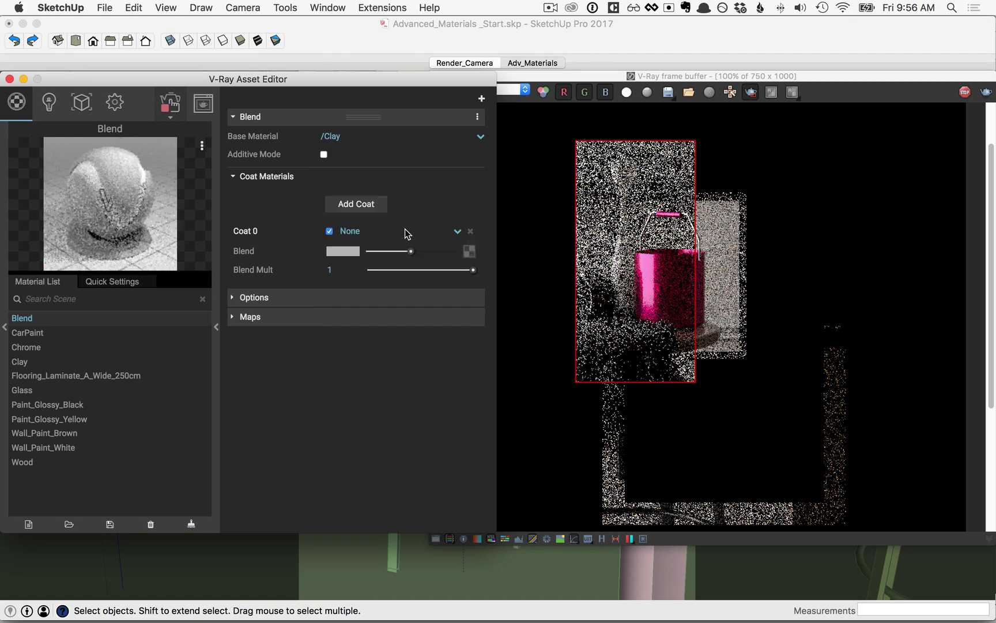
pyautogui.click(457, 231)
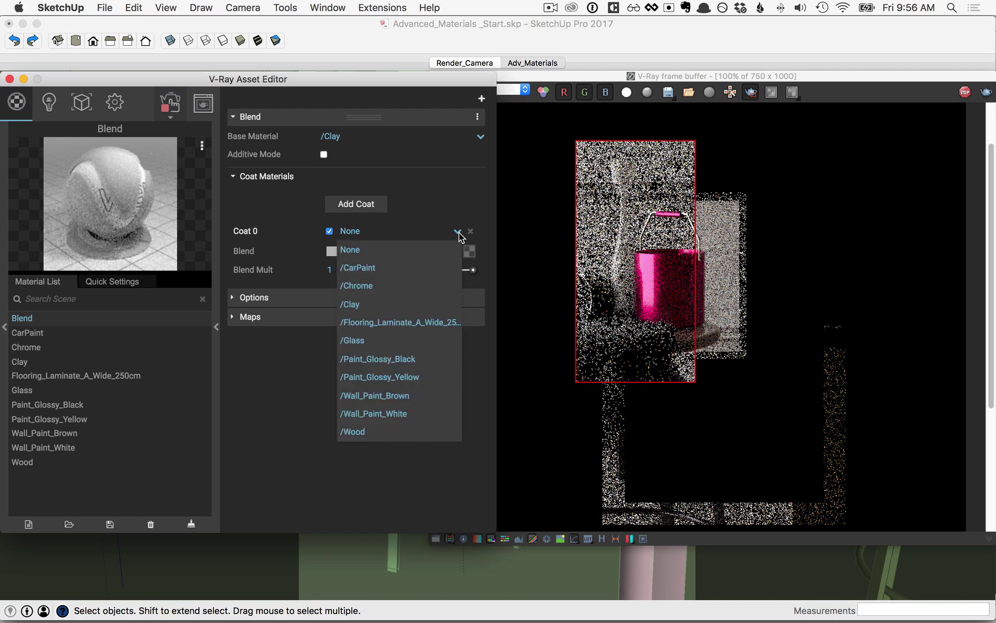
pyautogui.click(373, 289)
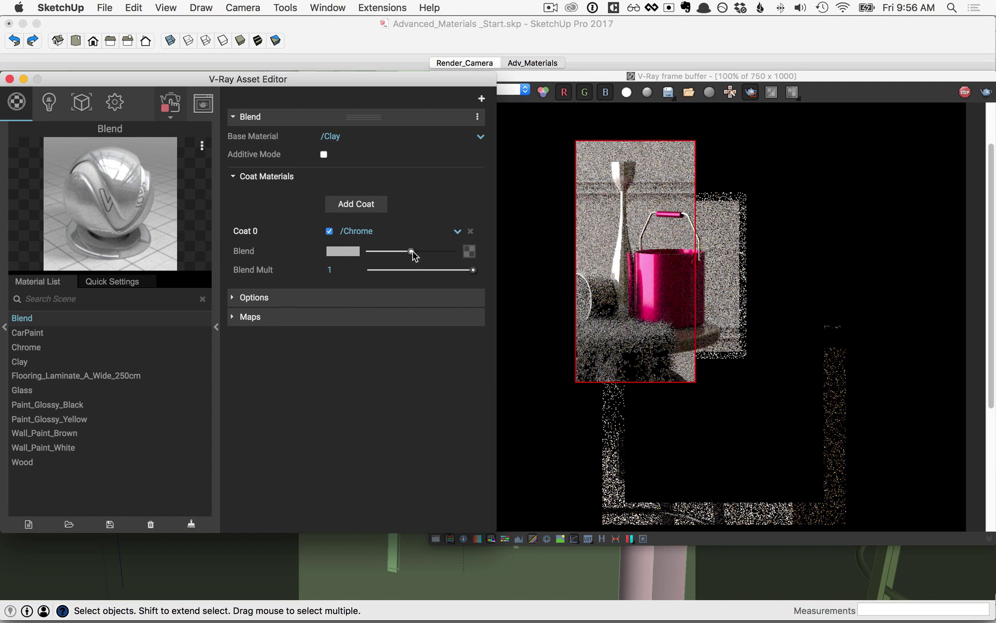
# Tune the Chrome coat's Coat 0 Blend amount and lower its Blend Mult to 0.76.
pyautogui.moveTo(405, 248); pyautogui.dragTo(378, 254)
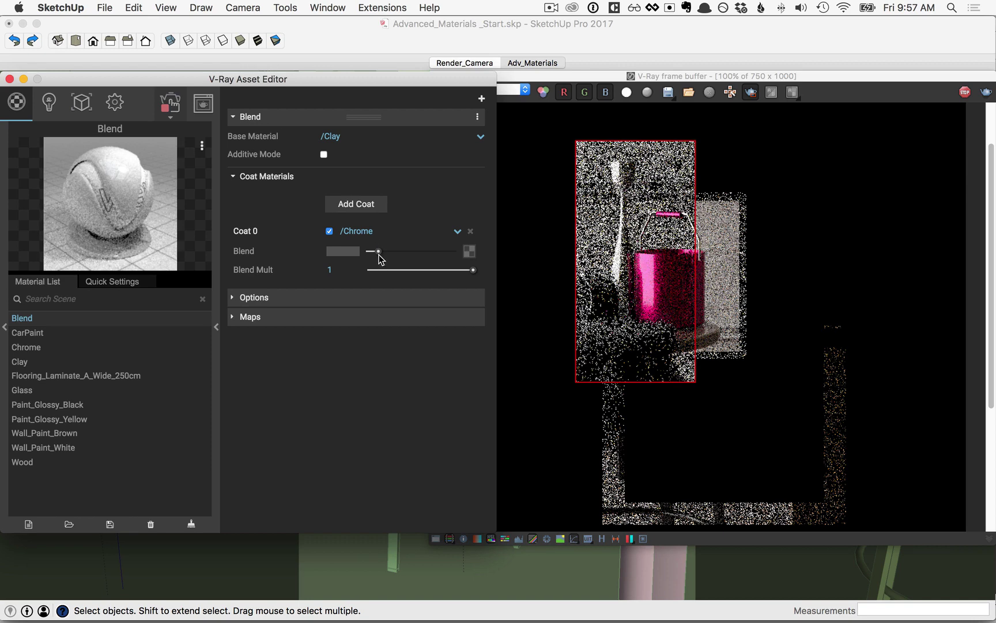
pyautogui.moveTo(378, 252); pyautogui.dragTo(439, 259)
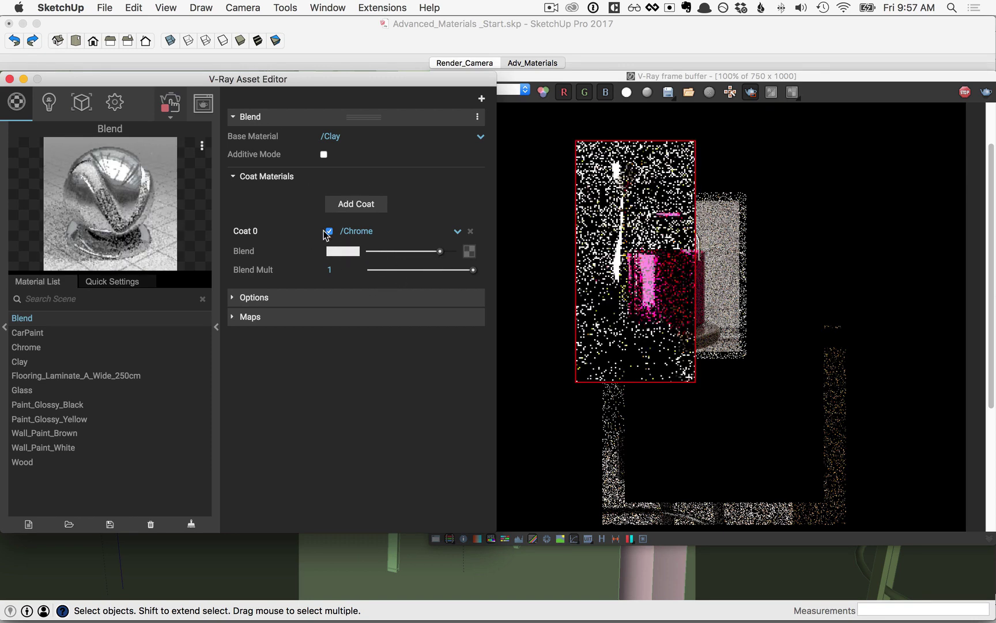
pyautogui.moveTo(440, 252); pyautogui.dragTo(415, 251)
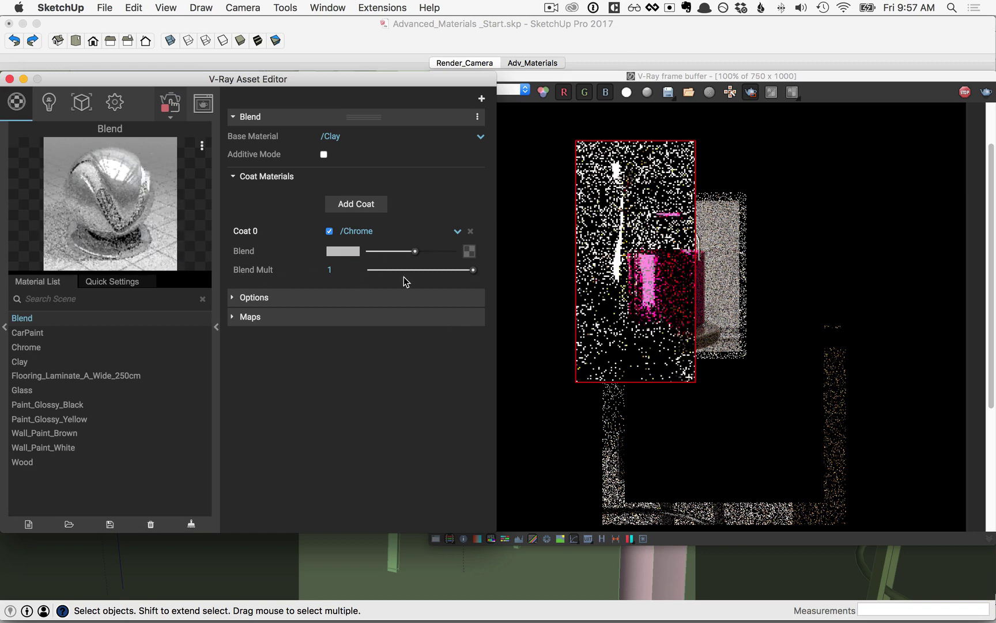
pyautogui.moveTo(473, 270); pyautogui.dragTo(449, 271)
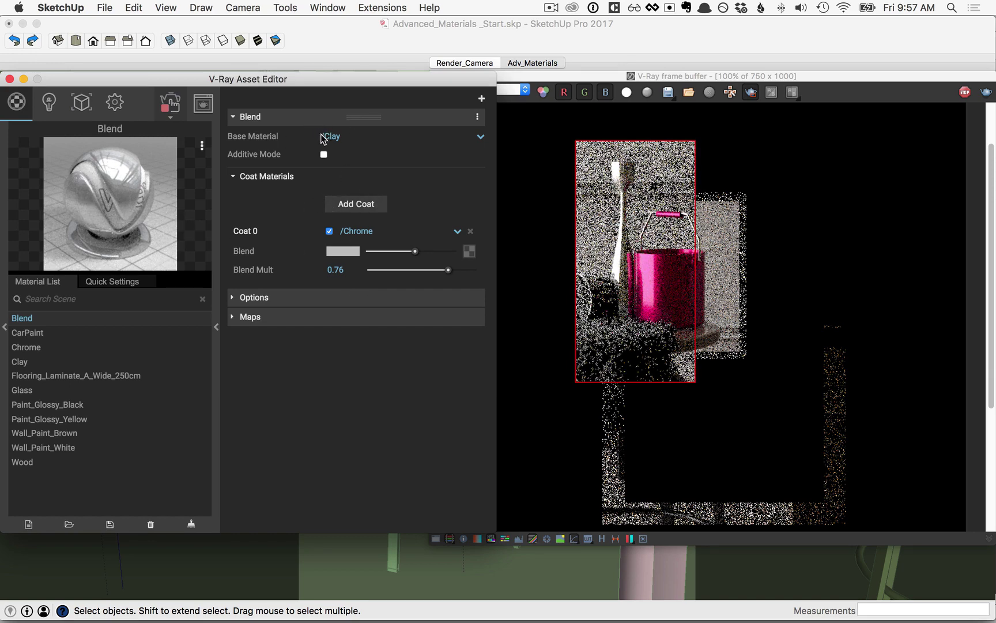
# Plug a Noise texture with Amplitude 4 into the Chrome coat's Blend slot.
pyautogui.click(469, 251)
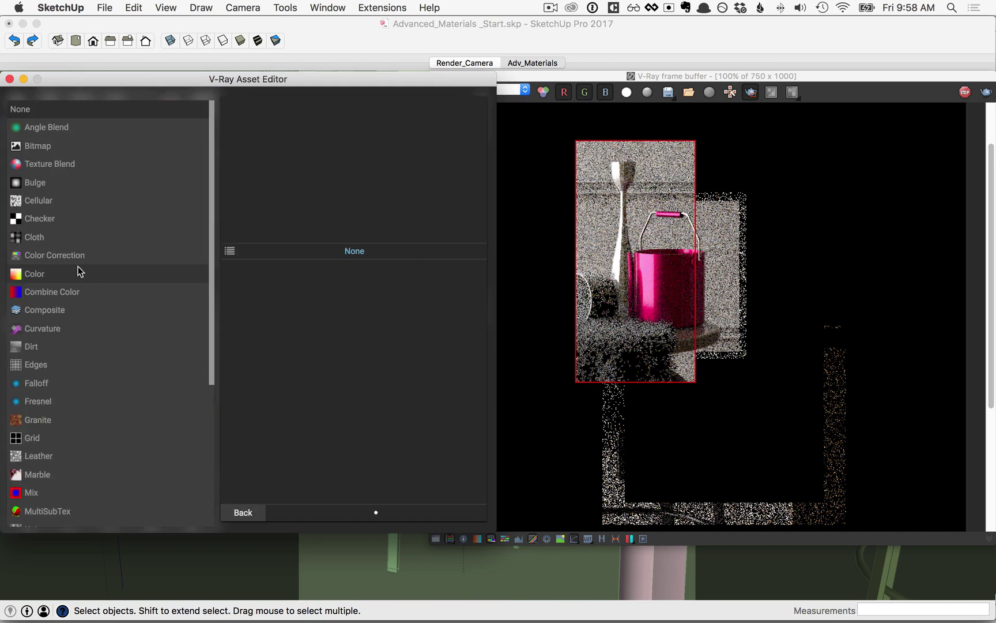
pyautogui.moveTo(211, 289); pyautogui.dragTo(218, 360)
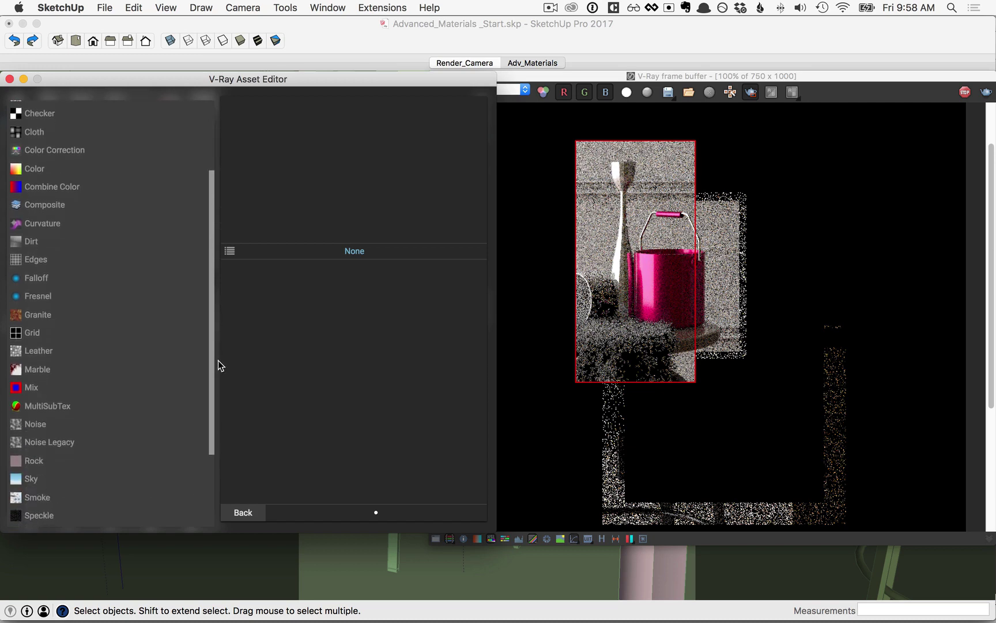
pyautogui.click(34, 424)
pyautogui.click(325, 413)
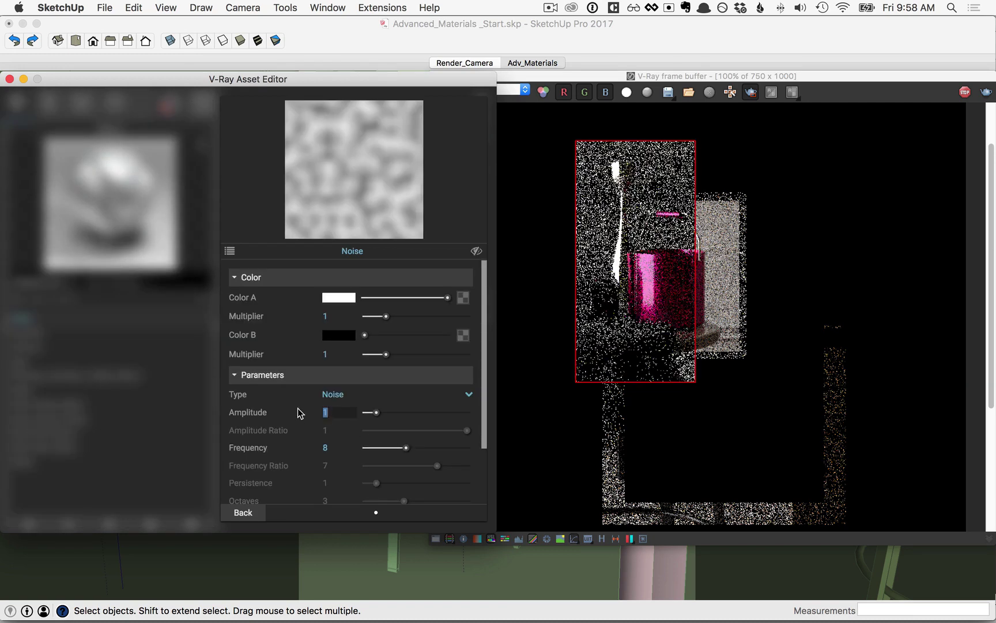
pyautogui.write('4')
pyautogui.press('Return')
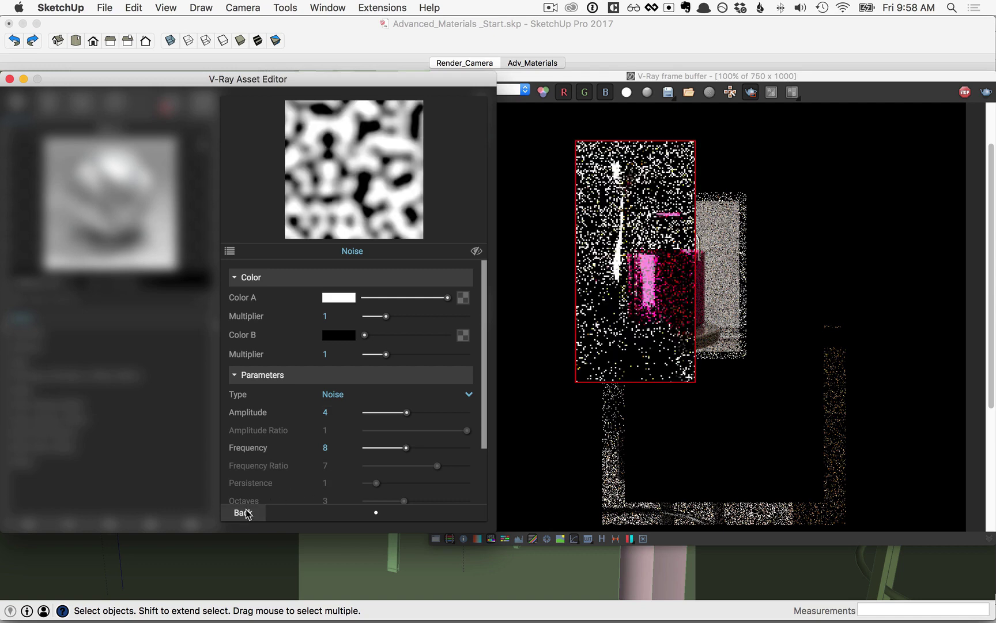
pyautogui.click(243, 512)
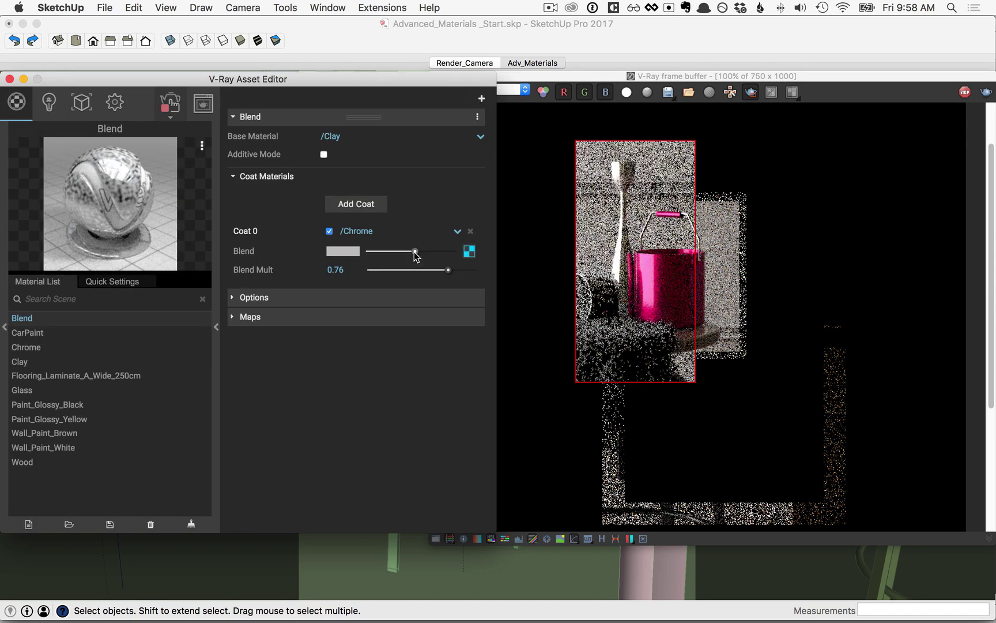
# Drop the Chrome coat's Blend Mult to 0.43 and region-render the vase, bucket and stool top.
pyautogui.moveTo(414, 252); pyautogui.dragTo(409, 252)
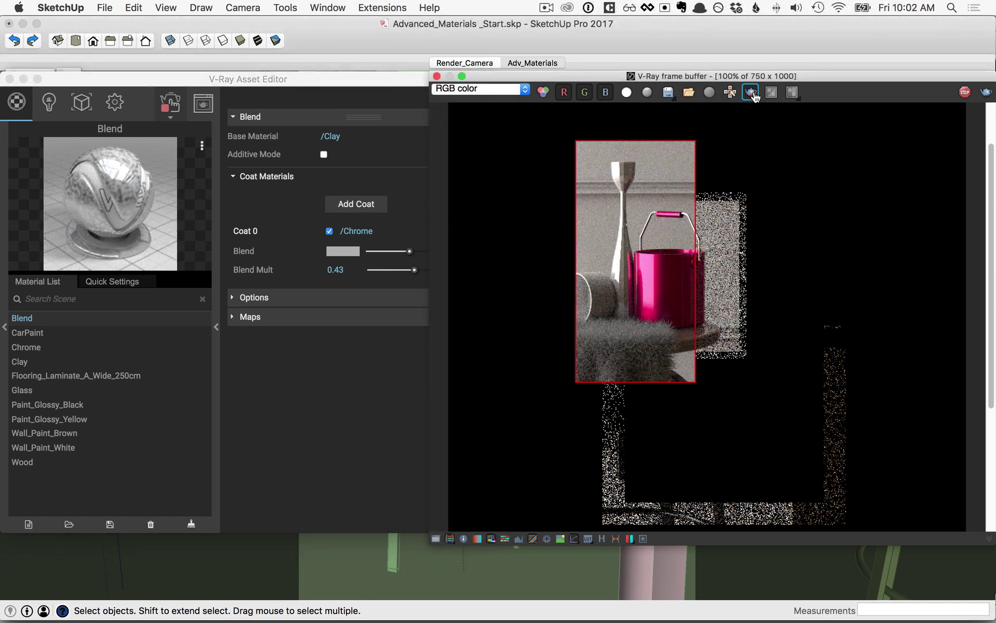
pyautogui.click(751, 92)
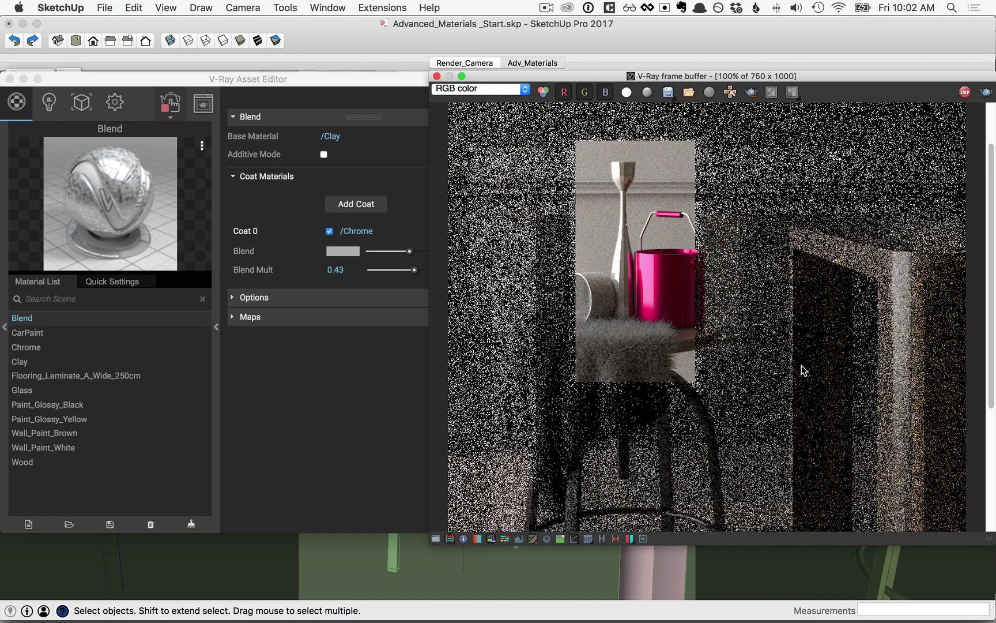
pyautogui.click(751, 92)
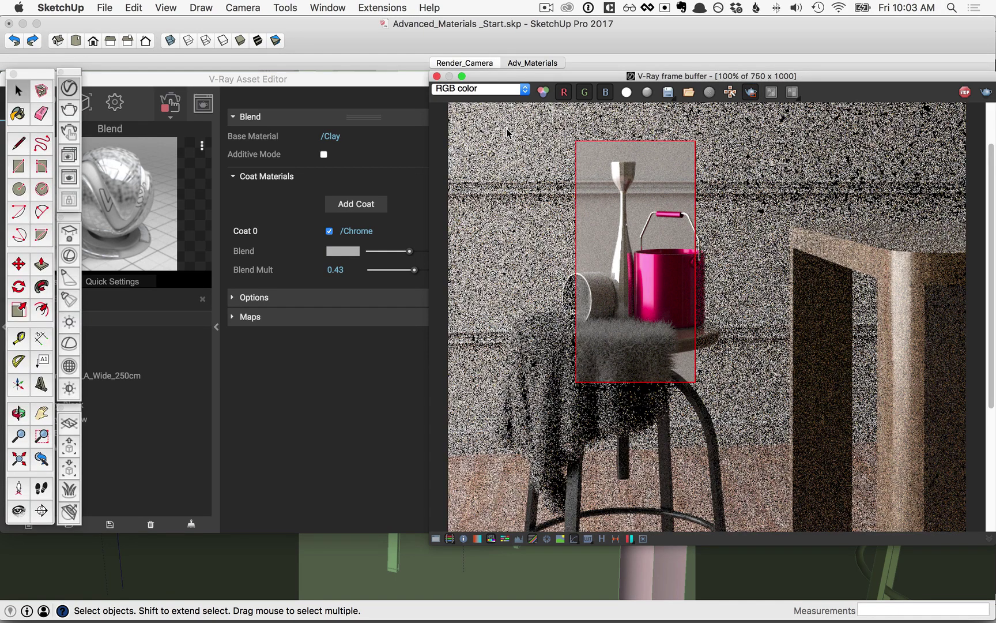
pyautogui.moveTo(507, 129); pyautogui.dragTo(755, 355)
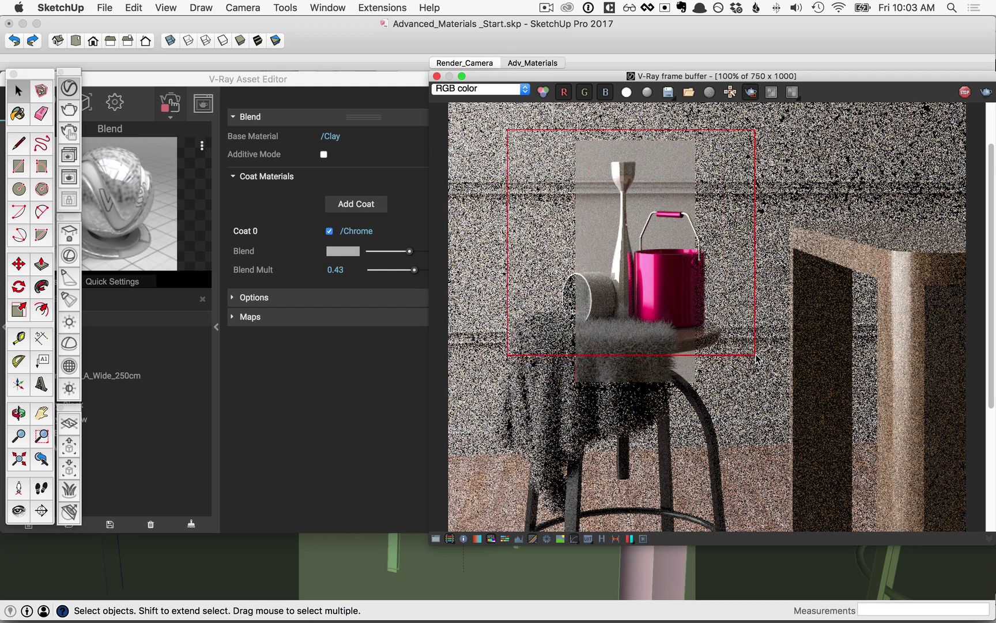
pyautogui.click(358, 78)
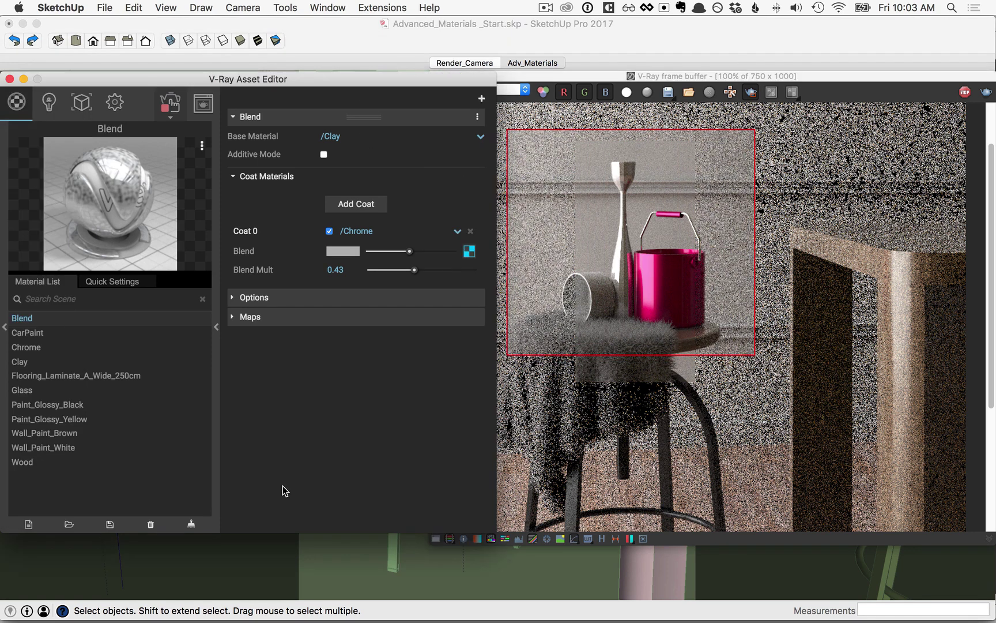
# Create a new Bump material, then inspect Wall_Paint_White's TexNoise bump map at 0.2.
pyautogui.click(28, 524)
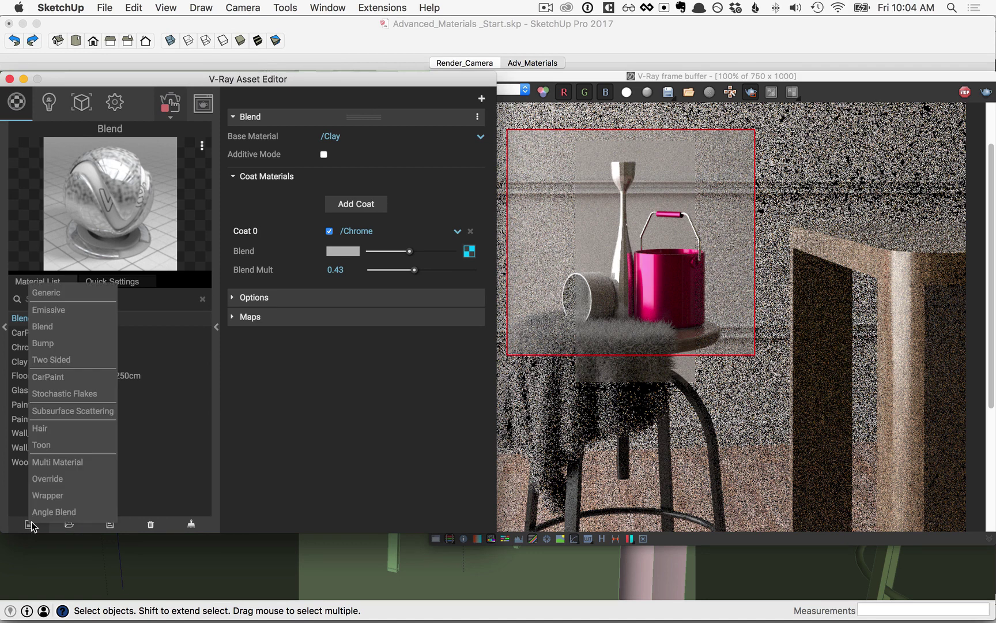
pyautogui.click(44, 343)
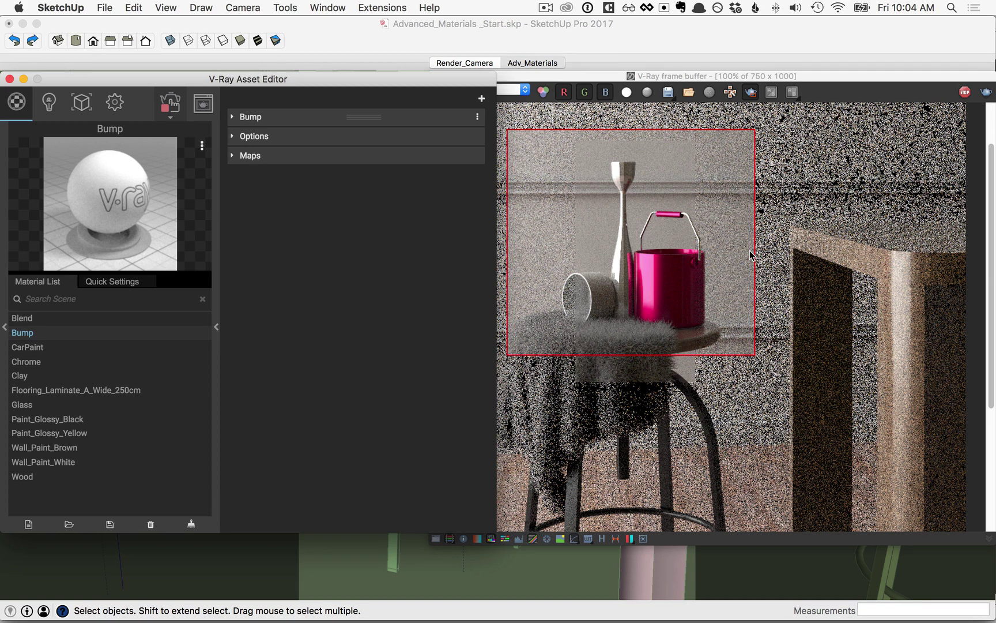
pyautogui.click(31, 462)
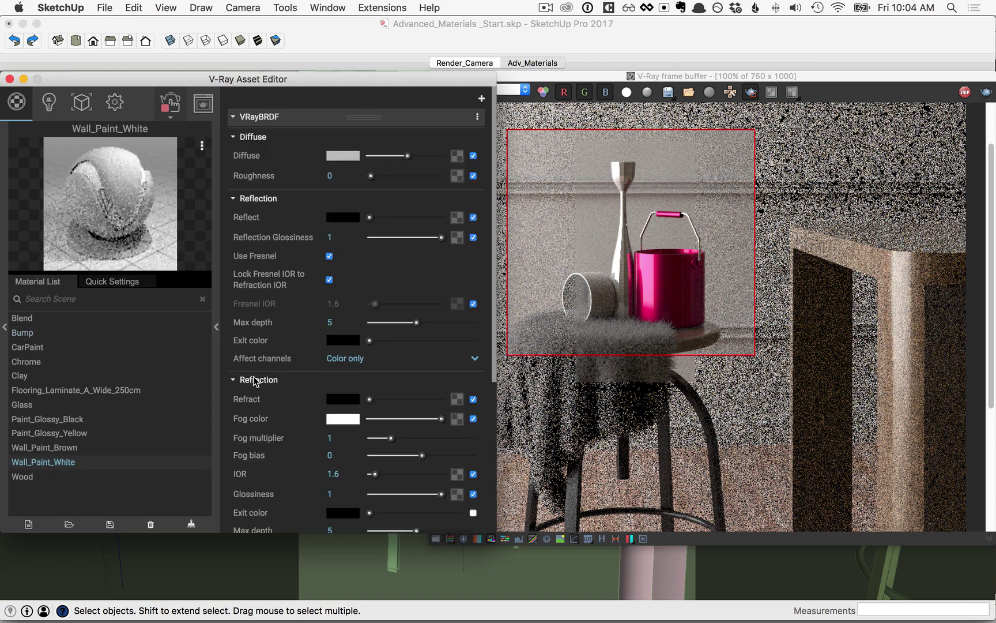
pyautogui.scroll(-8, 478, 423)
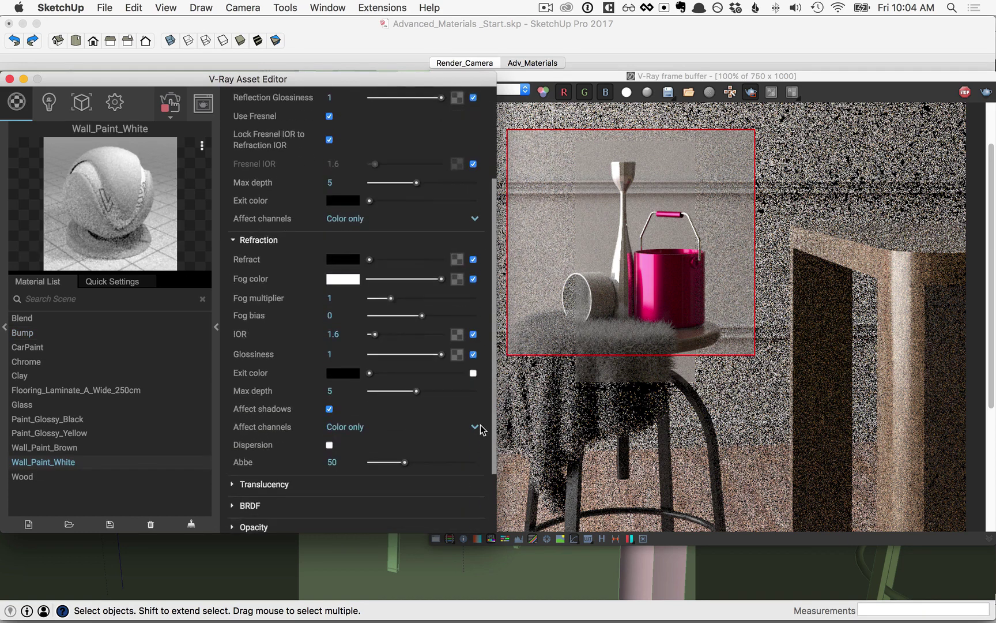
pyautogui.click(252, 522)
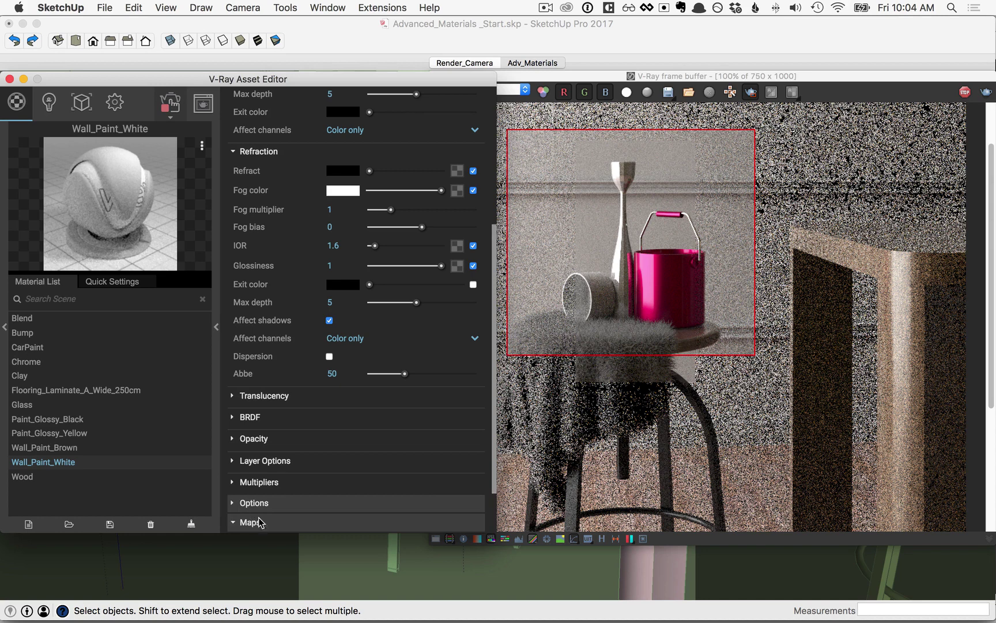
pyautogui.click(260, 476)
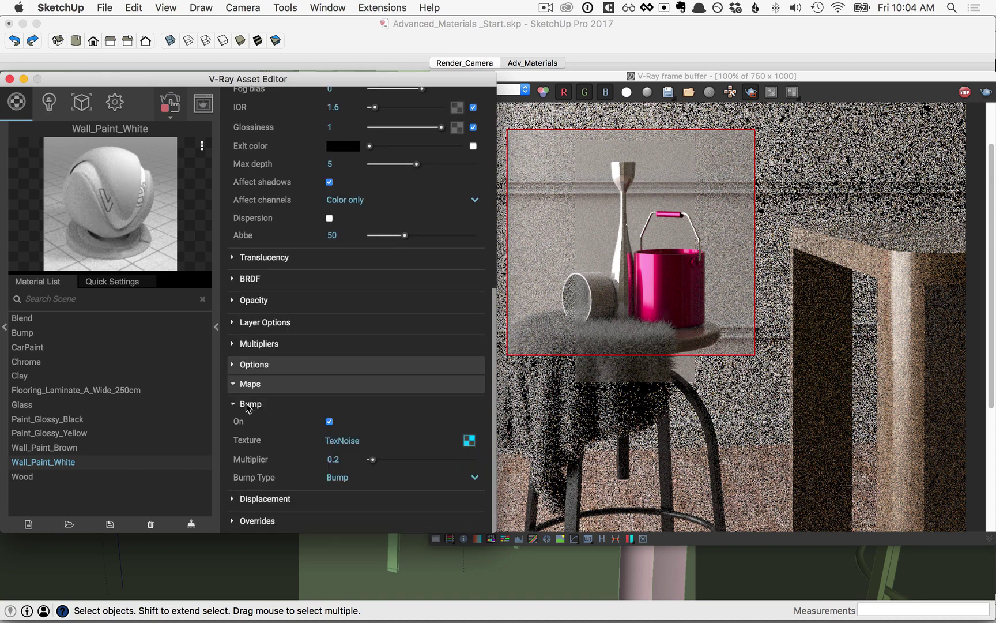
pyautogui.click(250, 404)
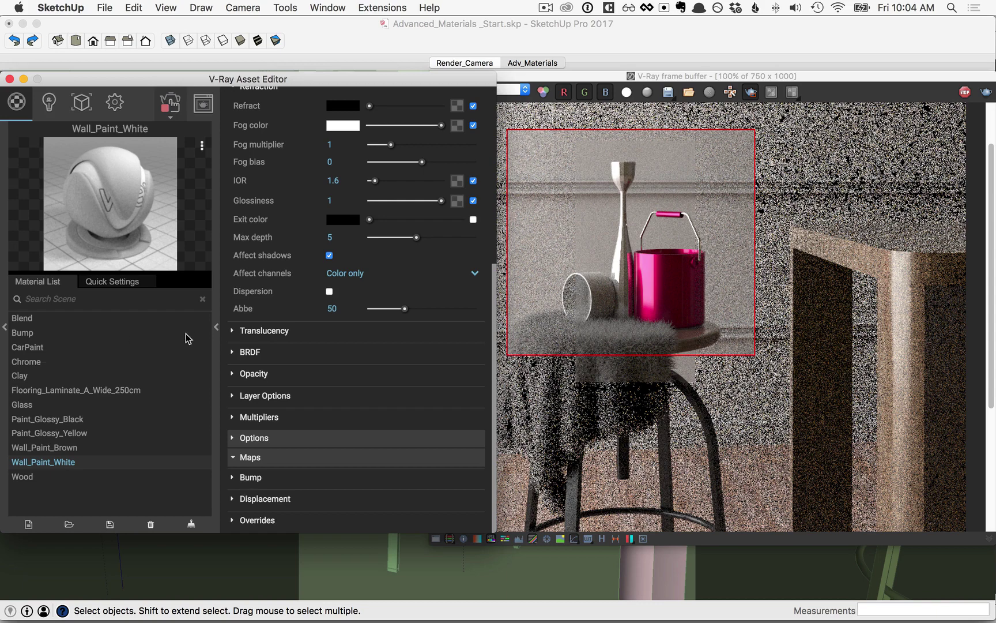
# Load the back wall's material into the Asset Editor from the model.
pyautogui.click(216, 327)
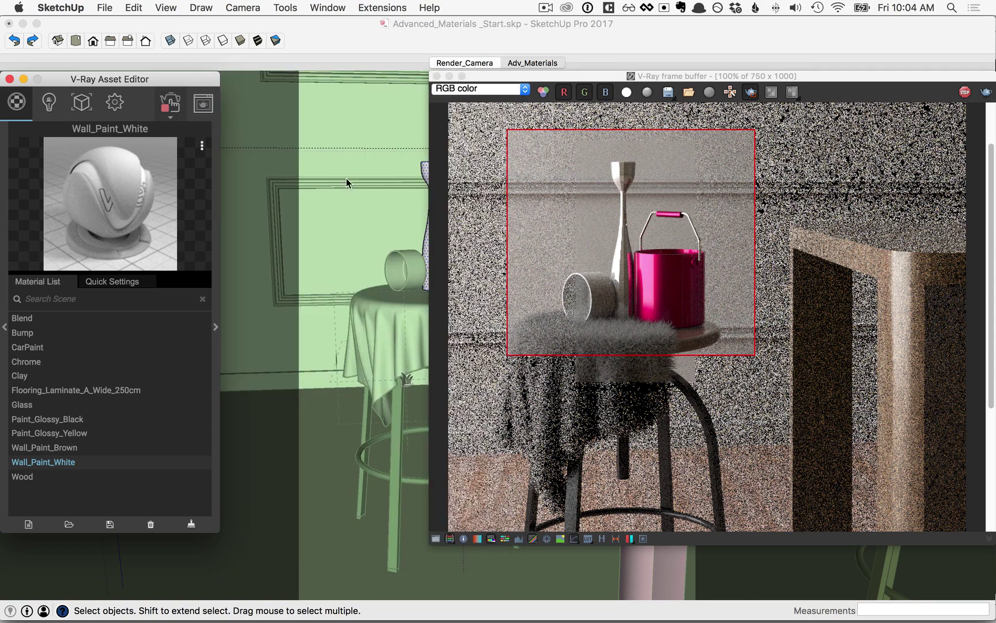
pyautogui.click(367, 106)
pyautogui.rightClick(382, 111)
pyautogui.click(22, 333)
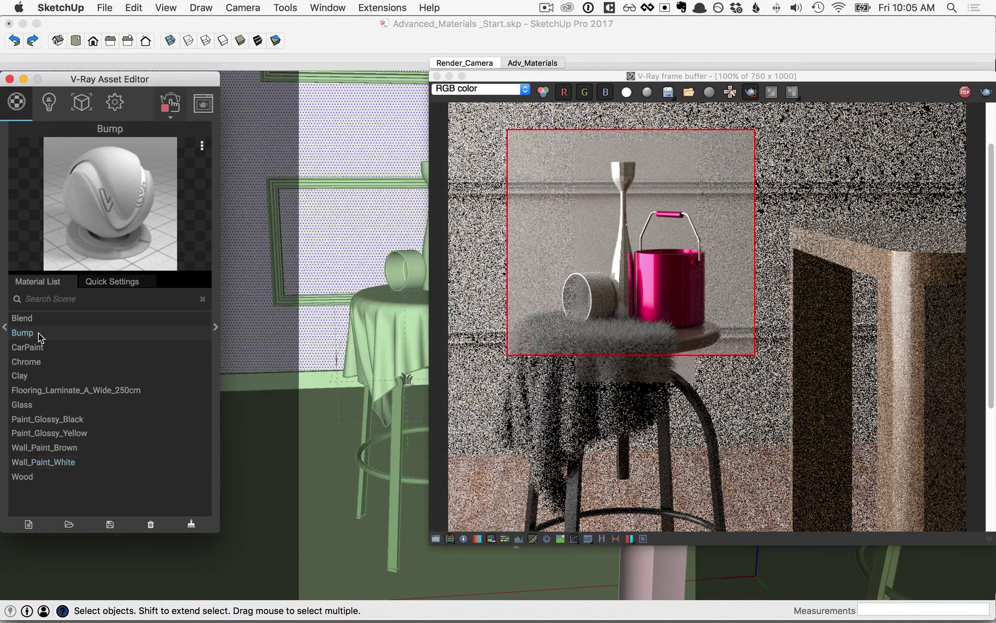
pyautogui.click(216, 326)
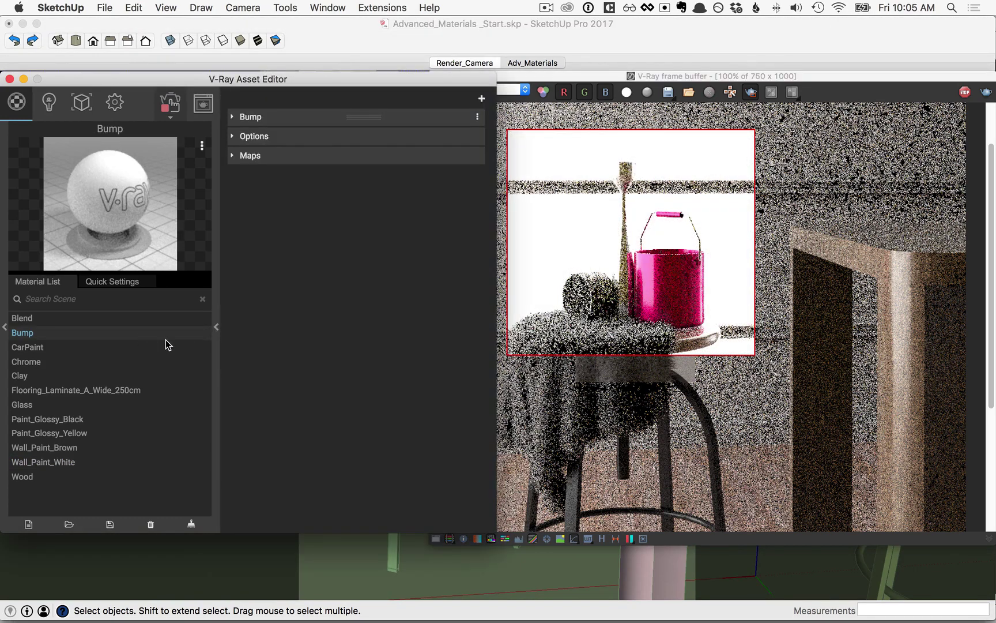
# Set the Bump material's Base Material to Wall_Paint_White, with Bump Map mapping.
pyautogui.click(257, 116)
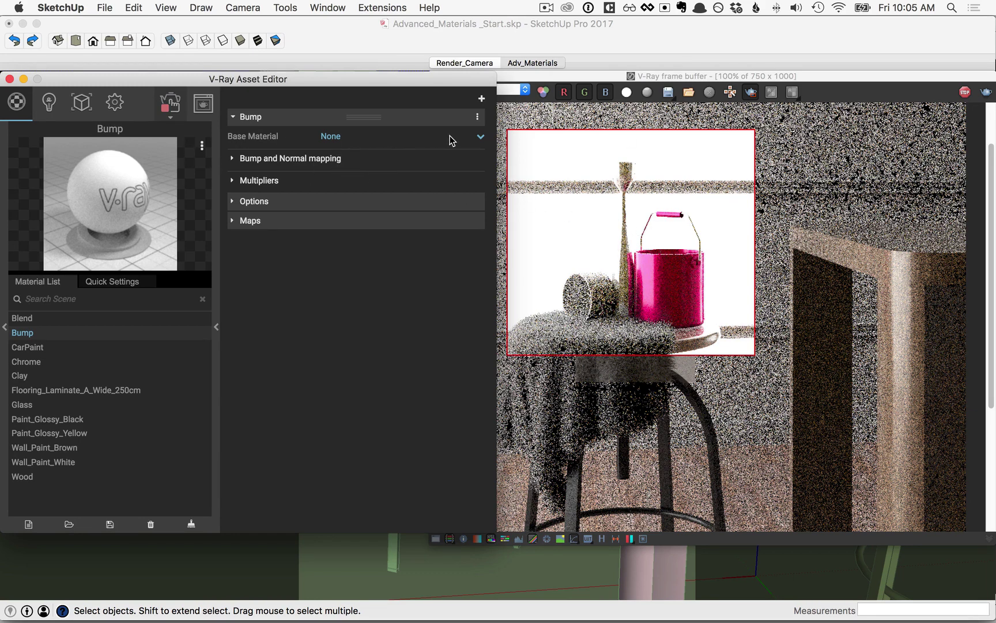
pyautogui.click(478, 137)
pyautogui.click(396, 333)
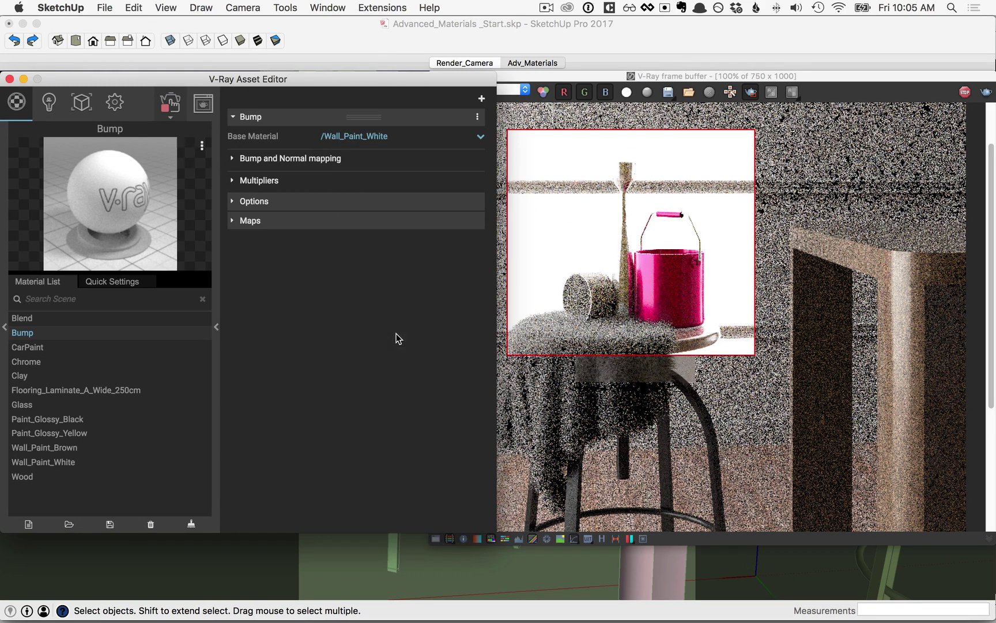
pyautogui.click(280, 159)
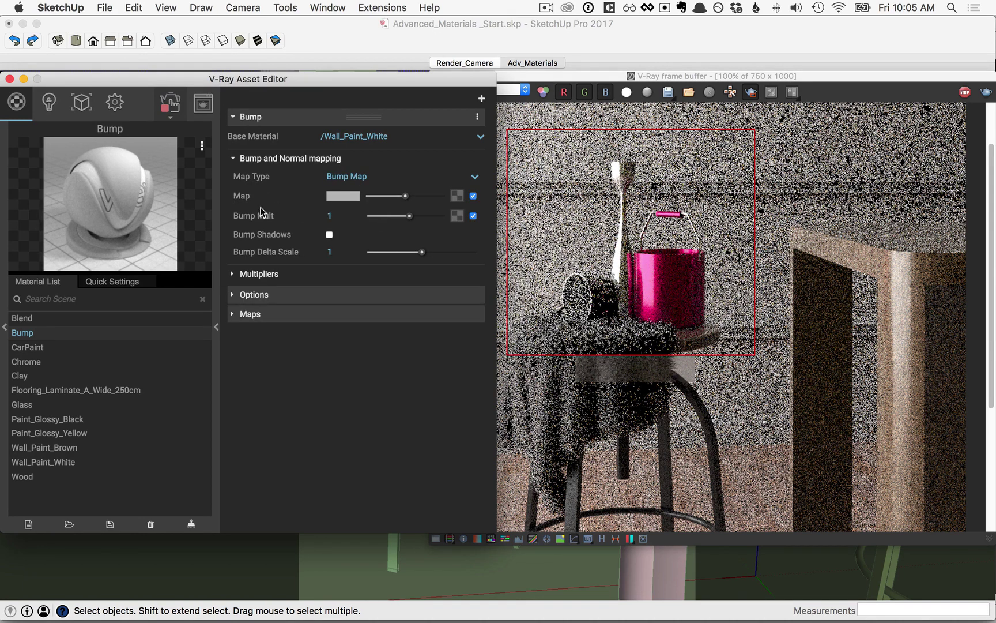
# Assign a Noise texture as the Bump material's bump map.
pyautogui.click(458, 196)
pyautogui.scroll(-10, 170, 401)
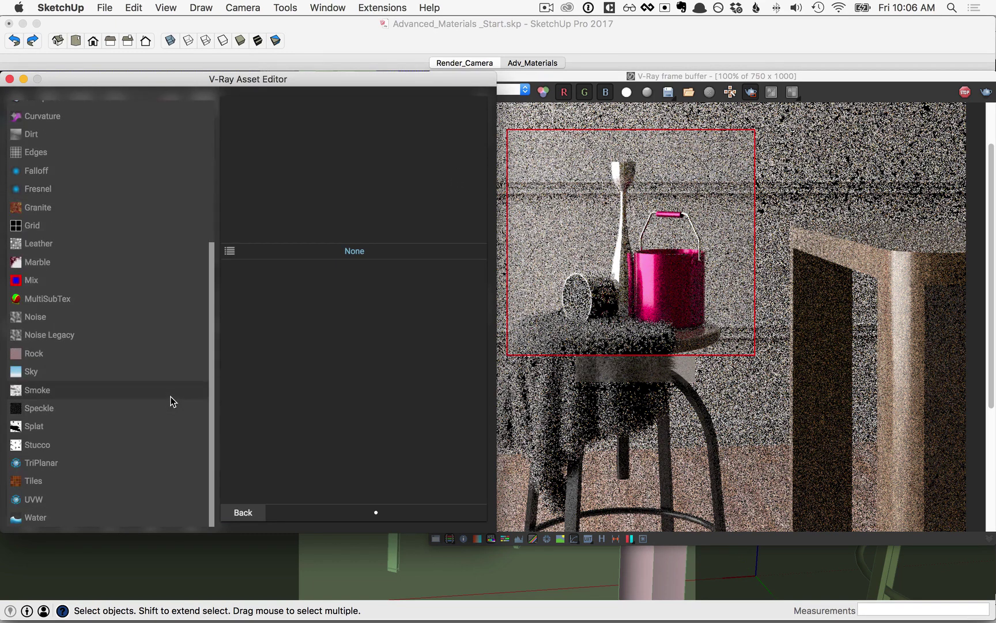
pyautogui.click(31, 318)
pyautogui.click(326, 447)
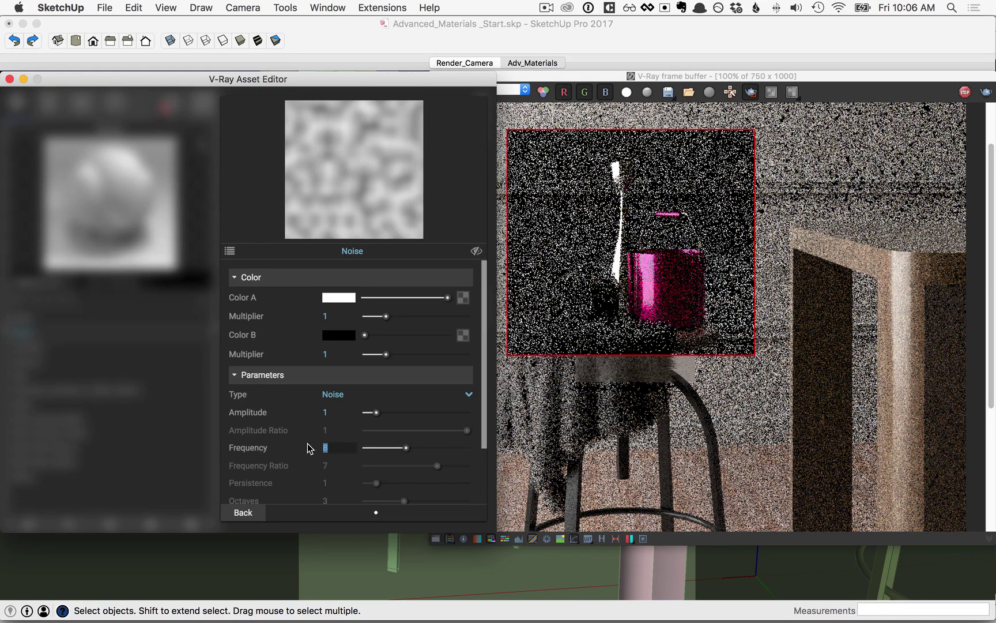
pyautogui.click(241, 513)
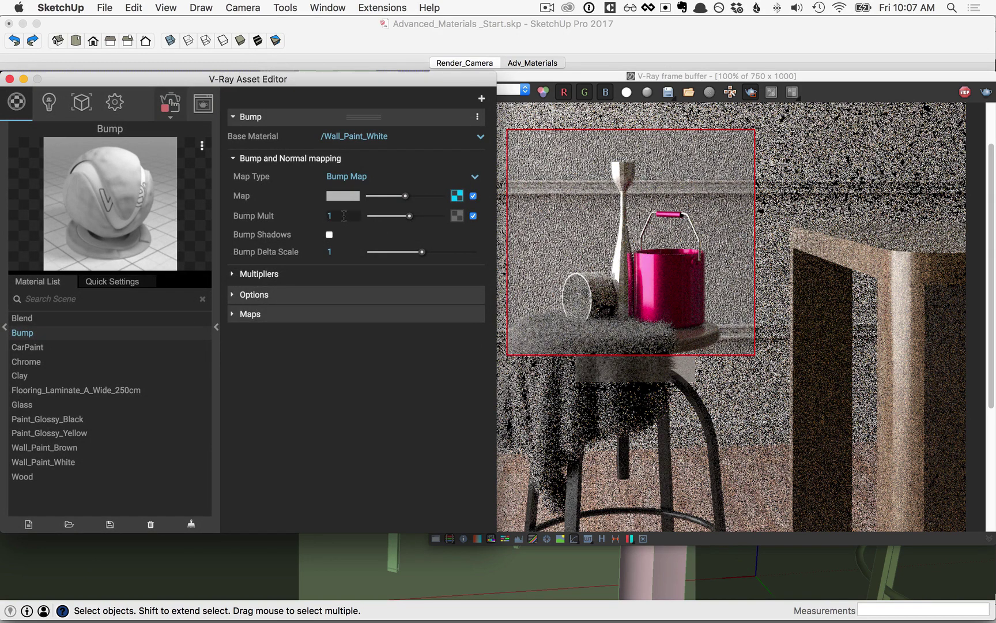
# Set the Bump material's Bump Mult to 0.1.
pyautogui.click(345, 216)
pyautogui.write('.1')
pyautogui.press('Return')
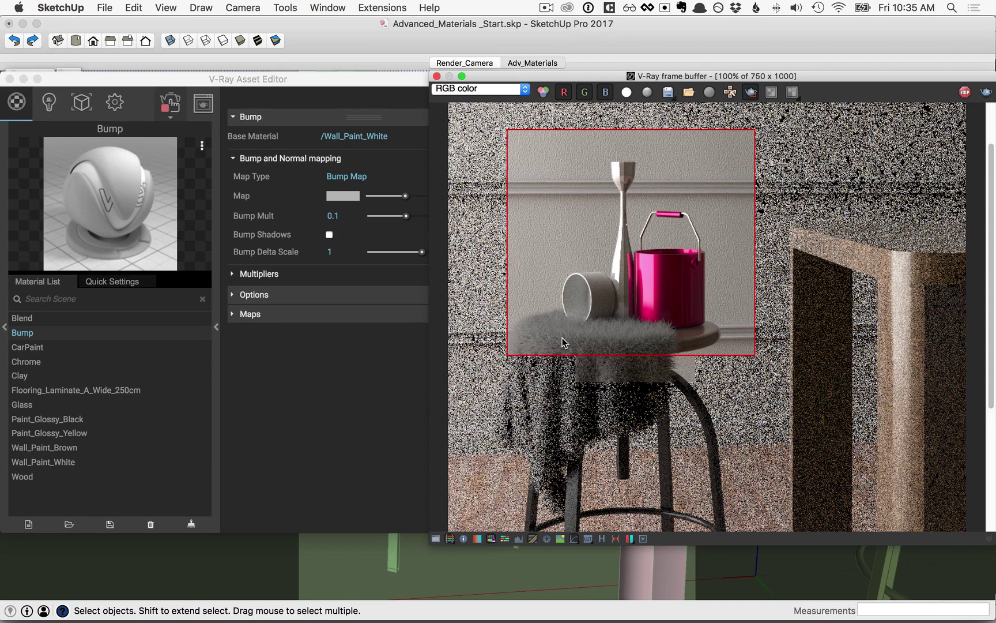
# Limit the render region to the stool cover and create a new Hair material.
pyautogui.moveTo(487, 289); pyautogui.dragTo(685, 517)
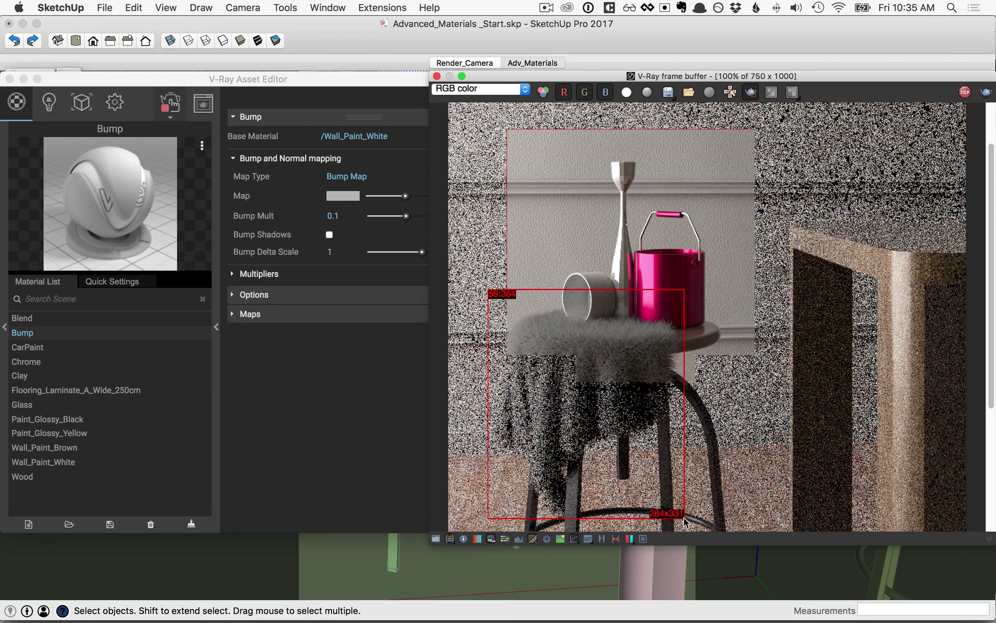
pyautogui.click(29, 526)
pyautogui.click(29, 526)
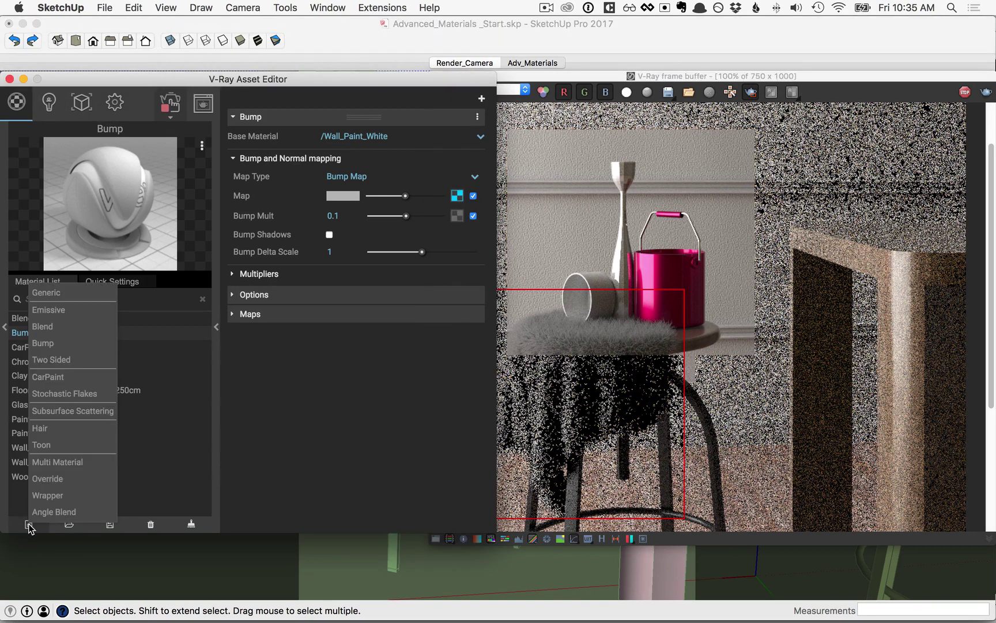
pyautogui.click(42, 430)
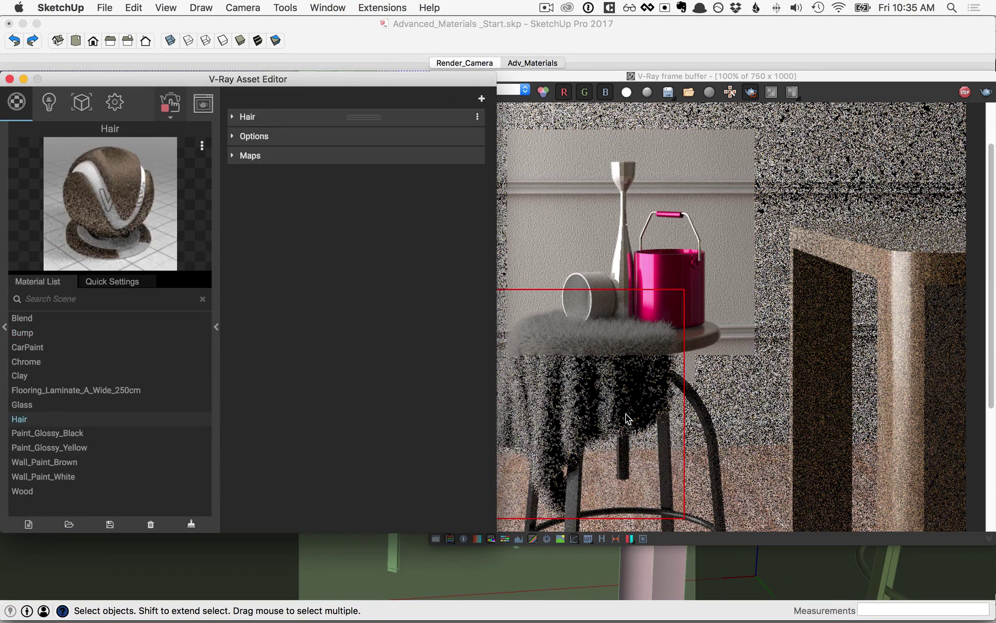
# Apply the Hair material to the cloth draped over the stool.
pyautogui.click(216, 326)
pyautogui.rightClick(356, 450)
pyautogui.click(360, 289)
pyautogui.click(114, 315)
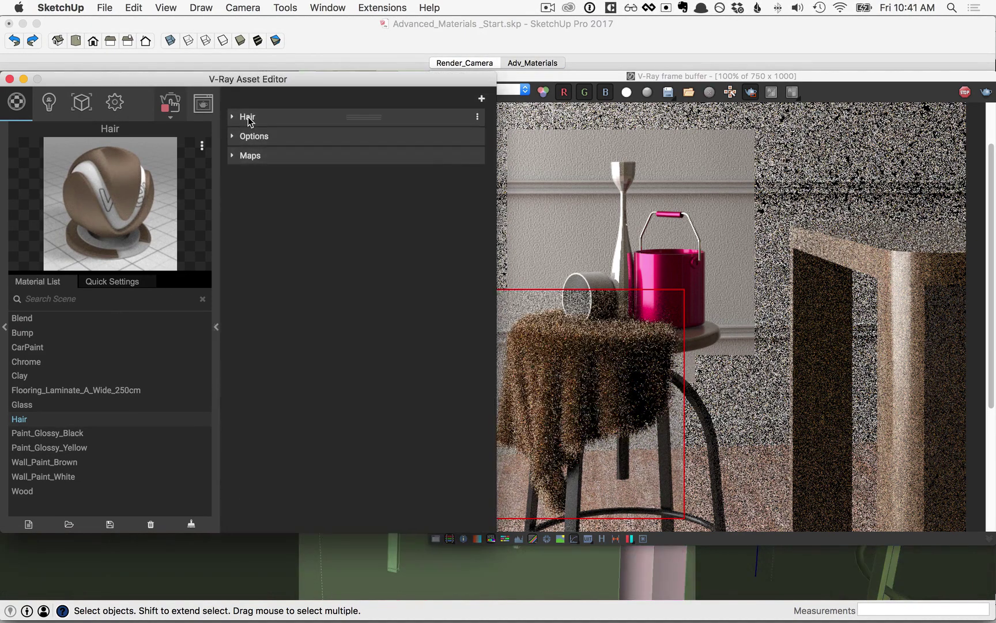
# Expand the Hair, Diffuse, Primary Specular, Secondary Specular and Transmission rollouts.
pyautogui.click(247, 117)
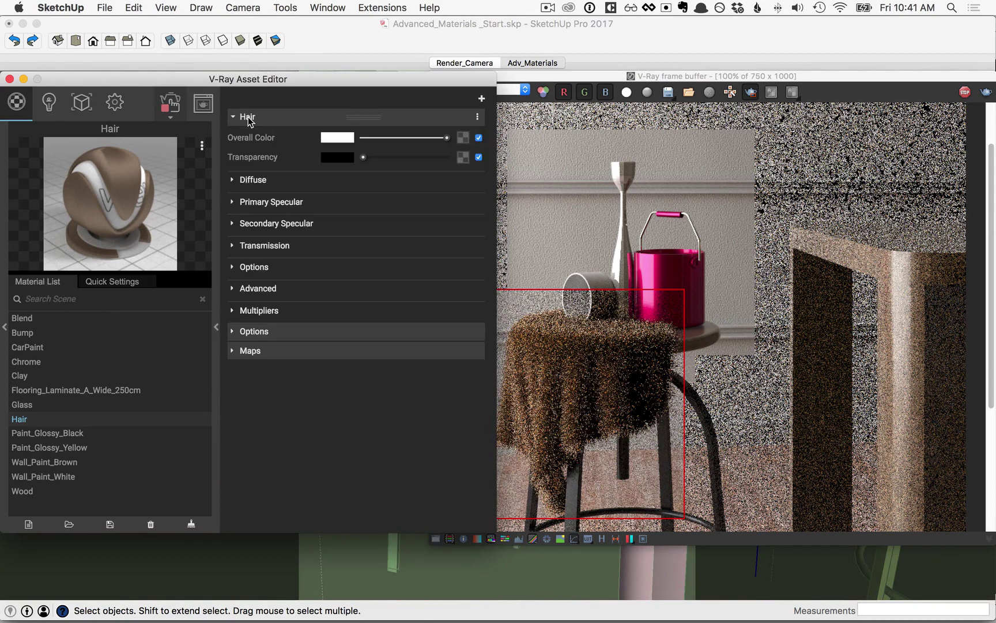
pyautogui.click(254, 181)
pyautogui.click(257, 243)
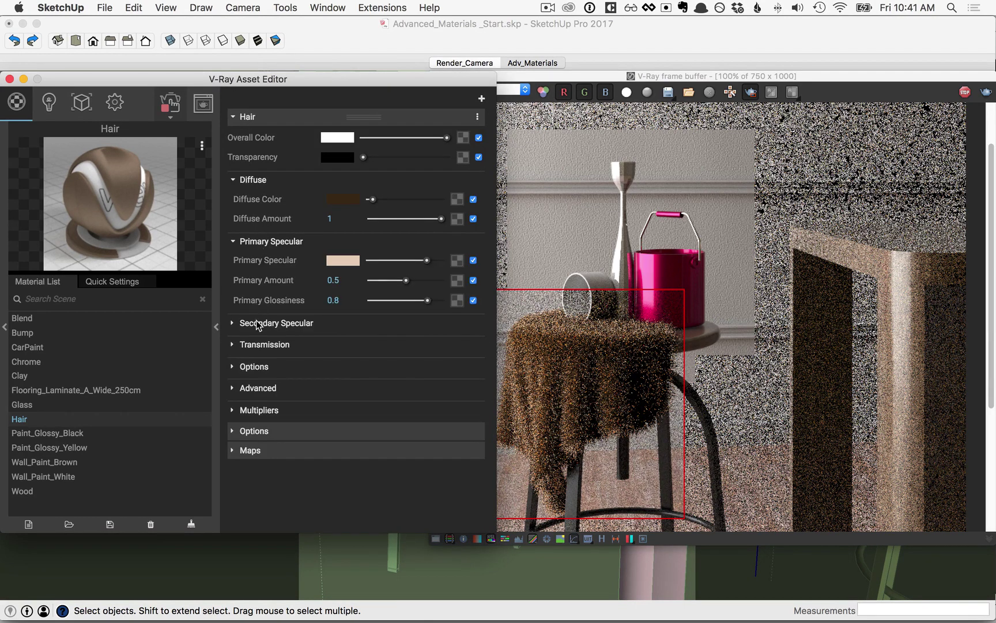
pyautogui.click(260, 324)
pyautogui.click(252, 423)
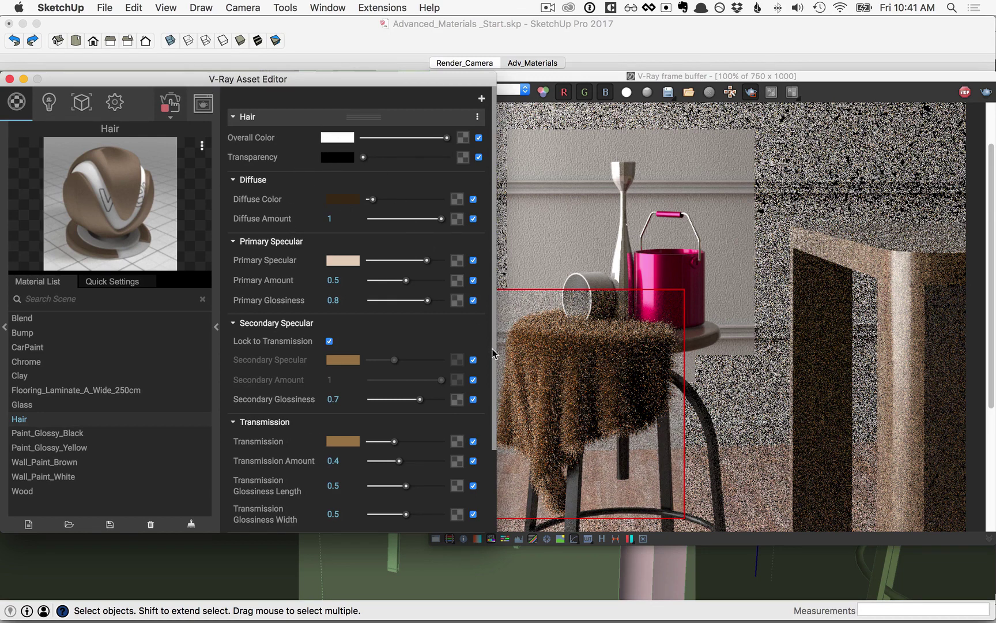
pyautogui.click(339, 139)
pyautogui.click(329, 262)
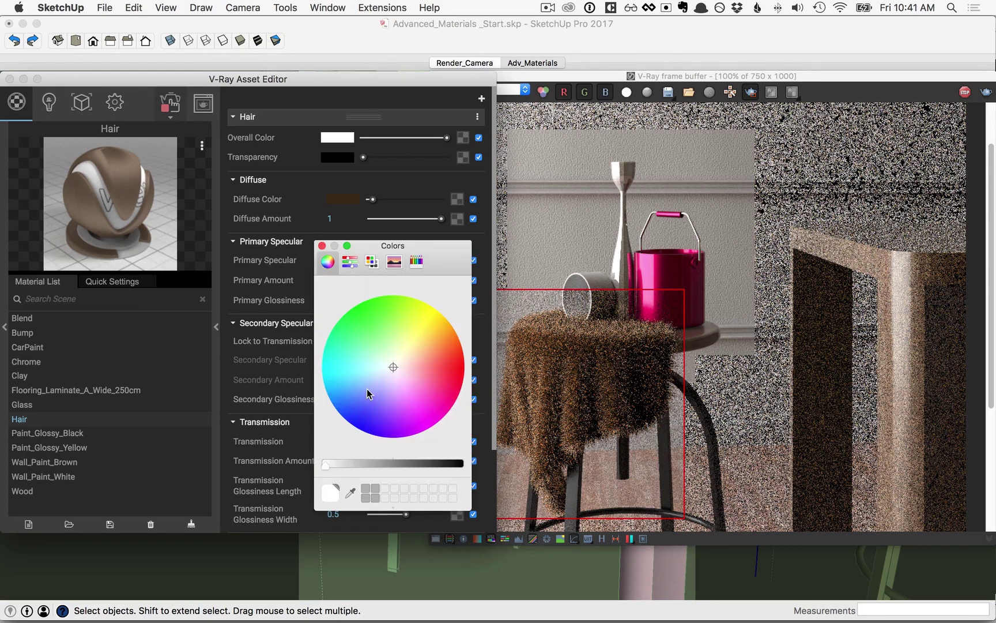
pyautogui.moveTo(369, 395); pyautogui.dragTo(363, 428)
pyautogui.click(321, 245)
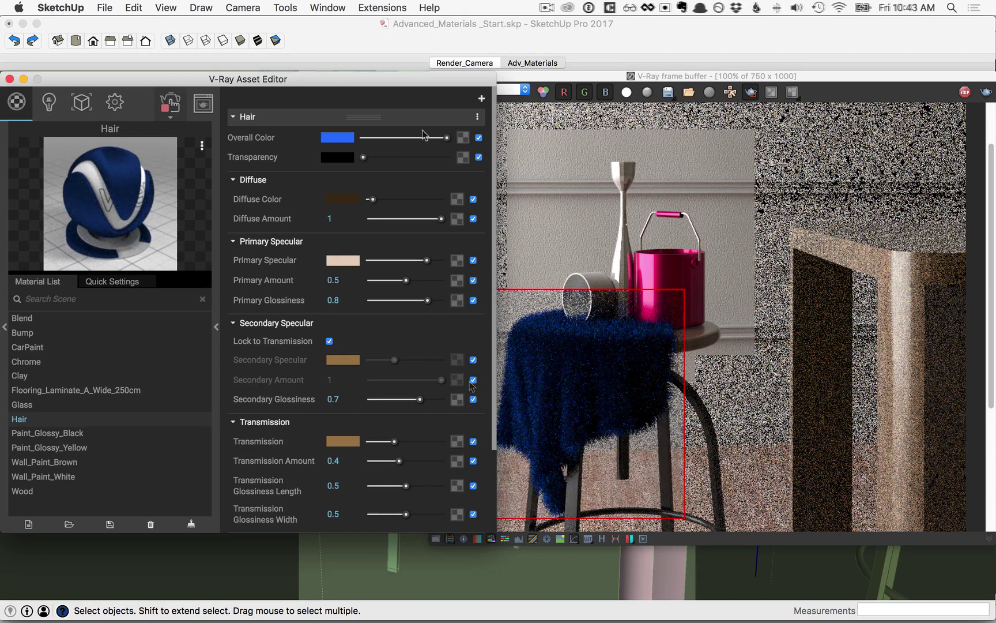
pyautogui.click(339, 137)
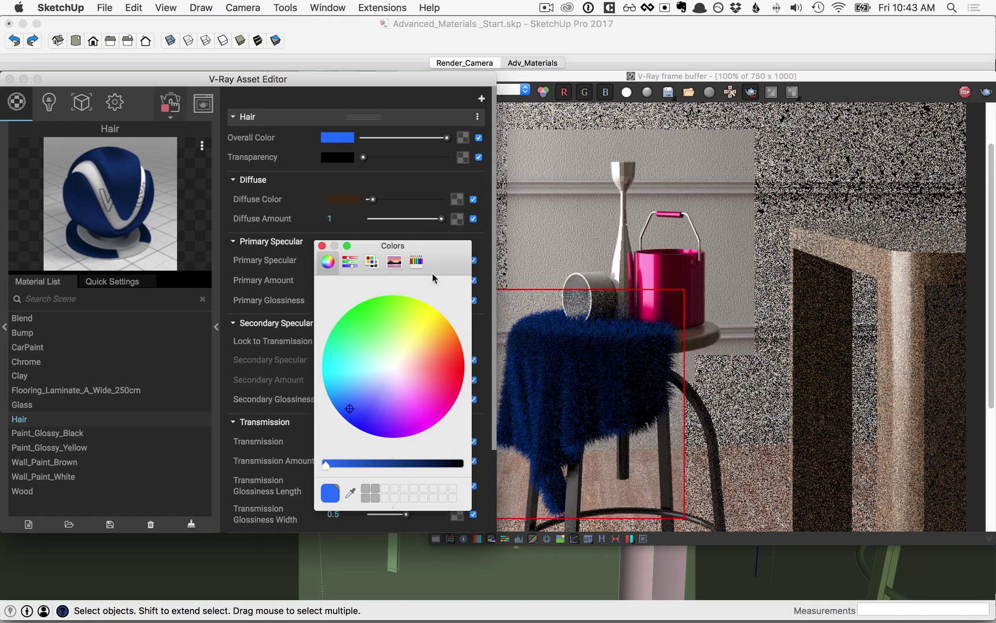
pyautogui.click(359, 215)
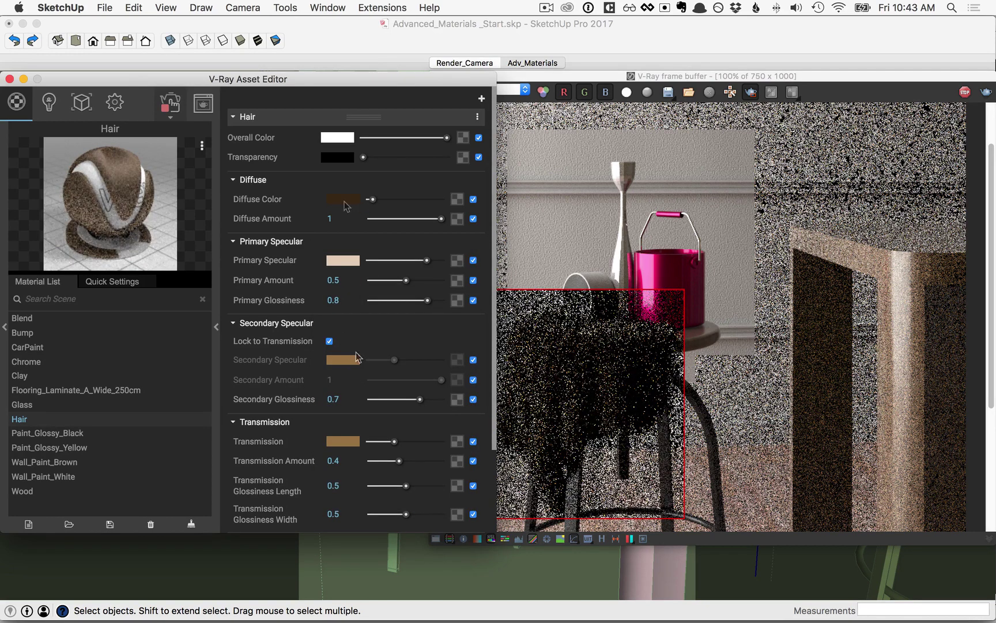
# Darken the hair's diffuse colour using the colour wheel.
pyautogui.click(345, 204)
pyautogui.click(327, 261)
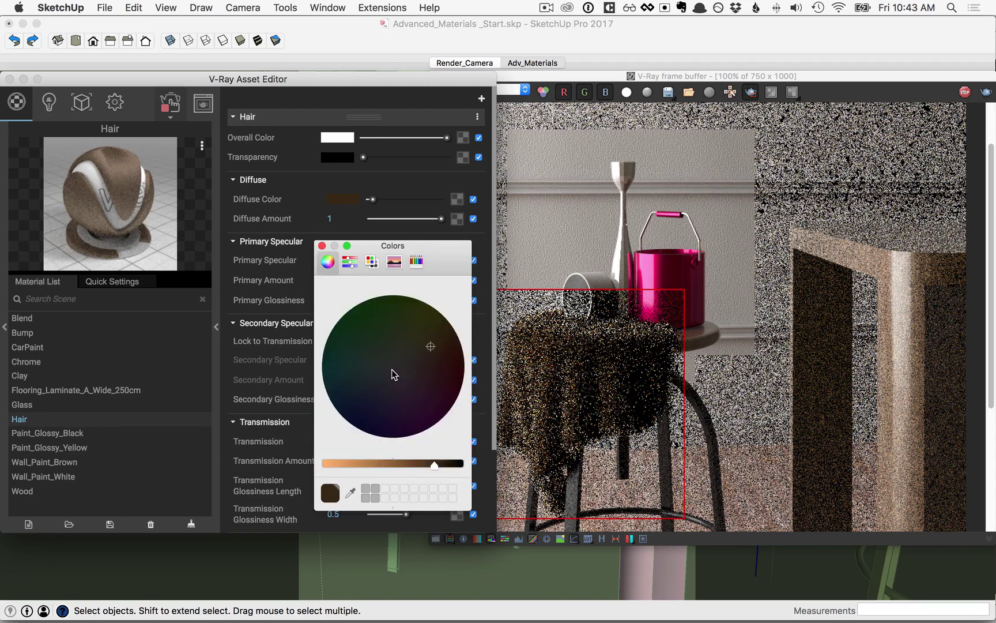
pyautogui.click(391, 367)
pyautogui.click(321, 246)
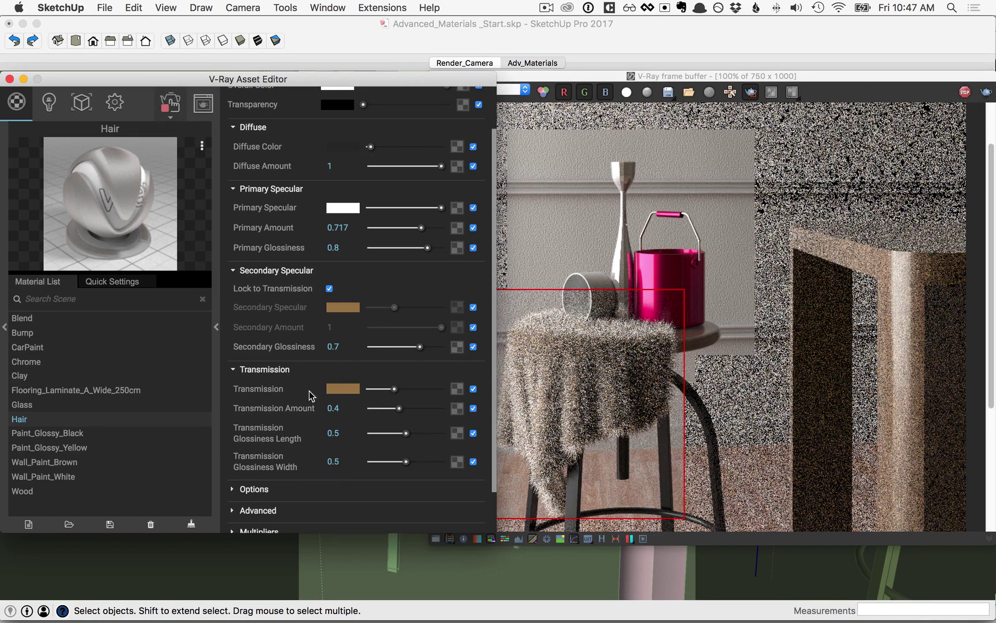
# Make the transmission colour silver grey with Transmission Amount 0.658.
pyautogui.click(343, 389)
pyautogui.click(437, 331)
pyautogui.click(322, 245)
pyautogui.moveTo(397, 408); pyautogui.dragTo(419, 410)
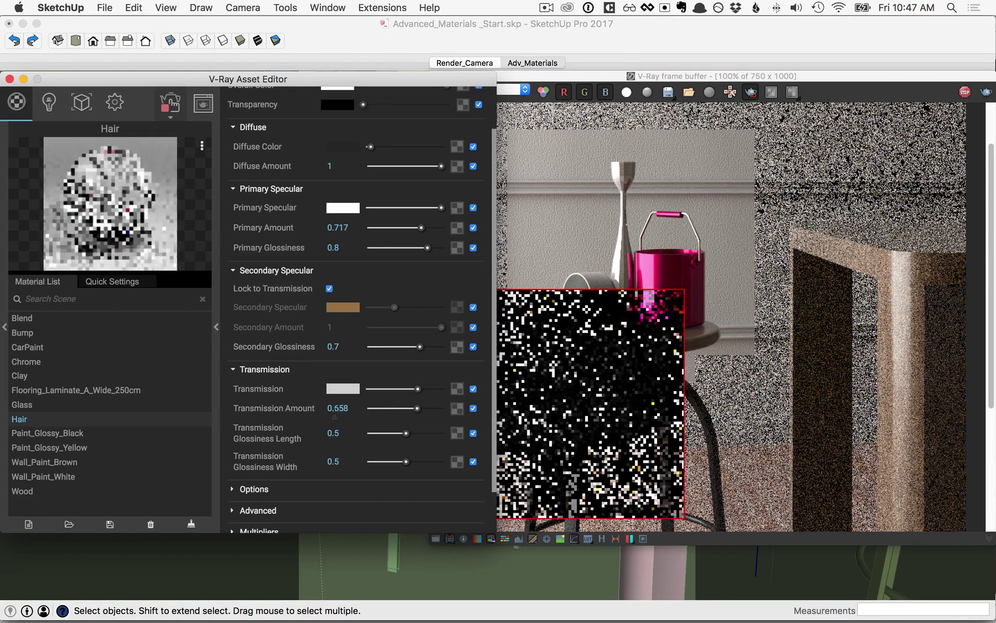